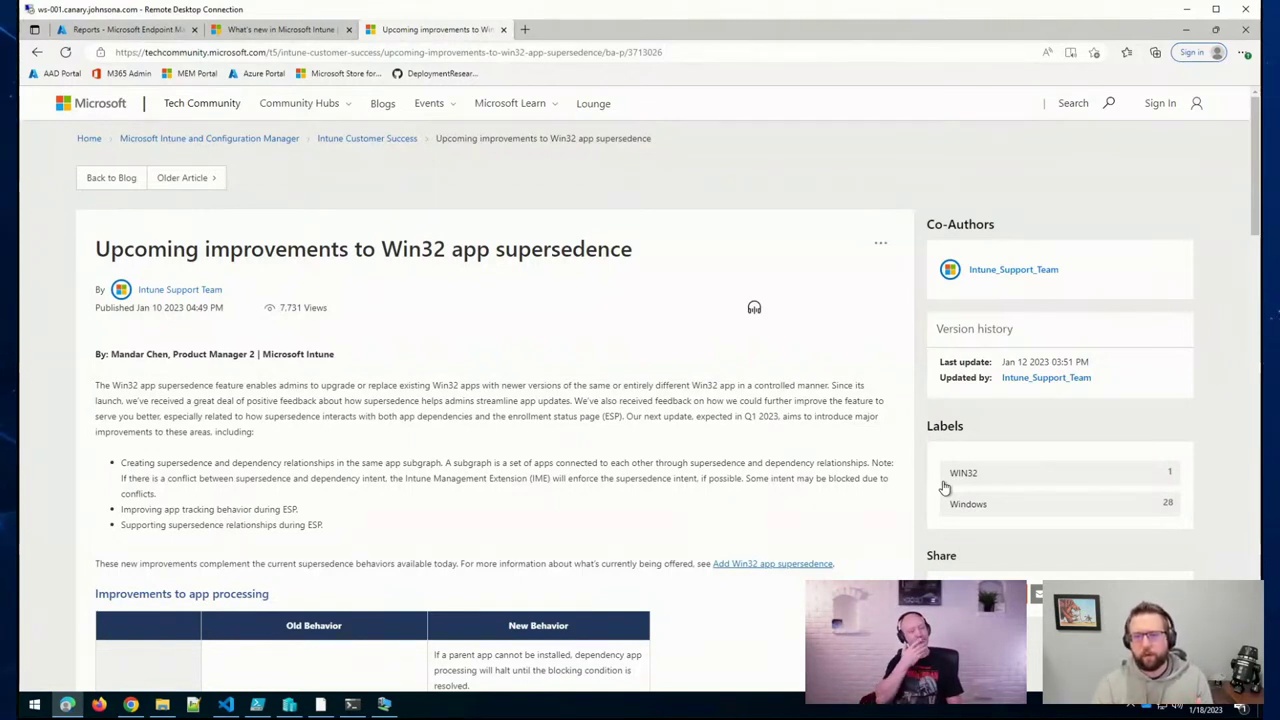
# Review the old and new behavior tables and the availability section in the Win32 app supersedence article
pyautogui.scroll(-5, 822, 474)
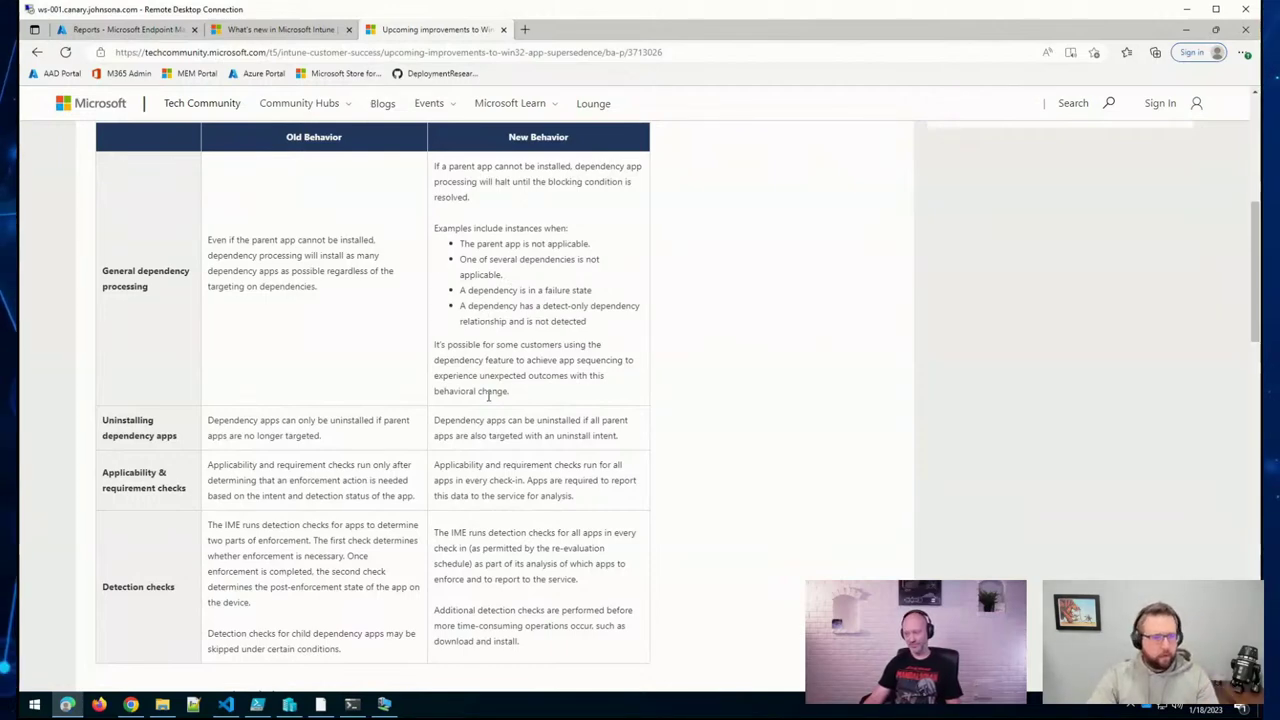
pyautogui.scroll(-4, 492, 392)
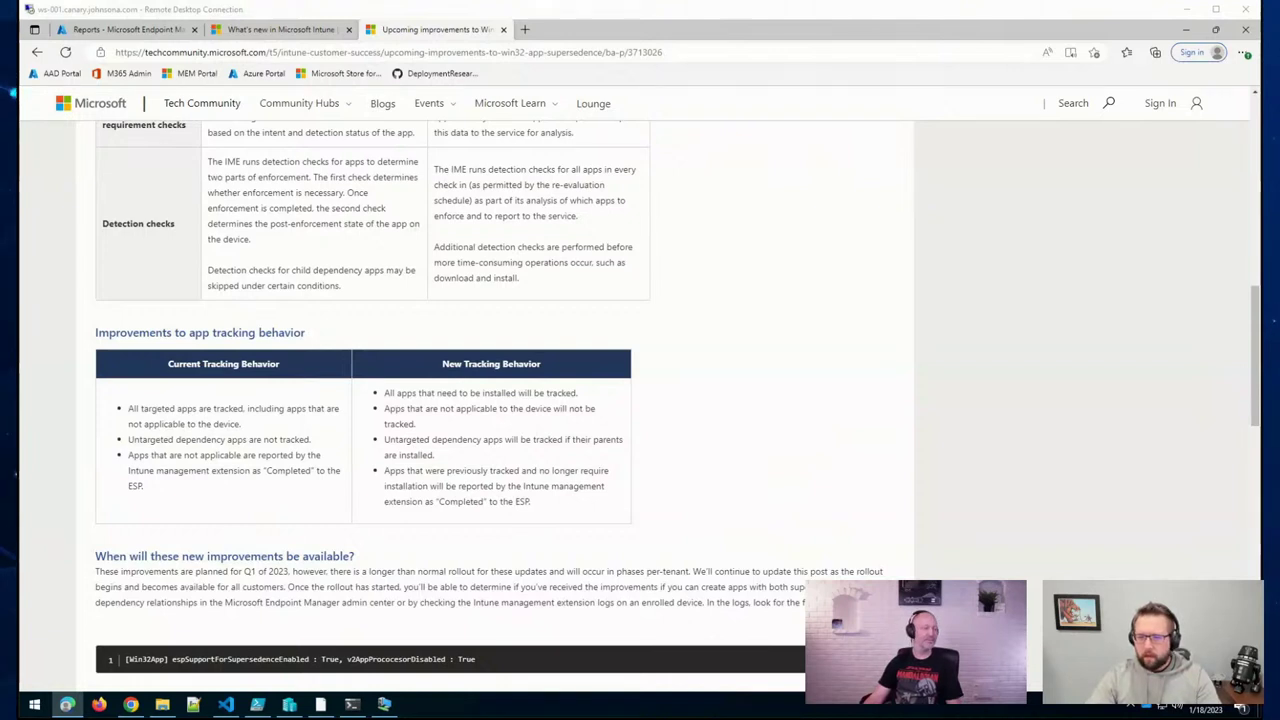
pyautogui.click(877, 457)
# Open the copied tweet link about assigning Scope Tags to Intune configuration profiles in a new browser tab
pyautogui.hotkey('ctrl', 't')
pyautogui.hotkey('ctrl', 'v')
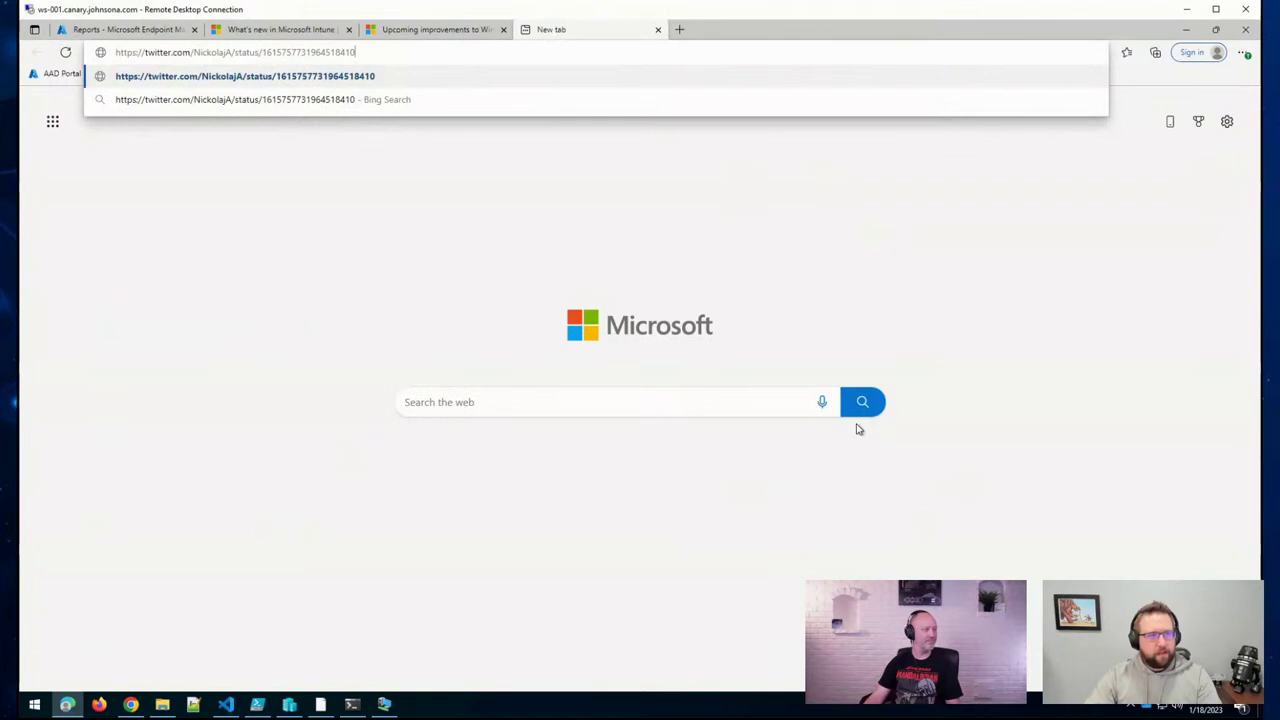
pyautogui.press('Return')
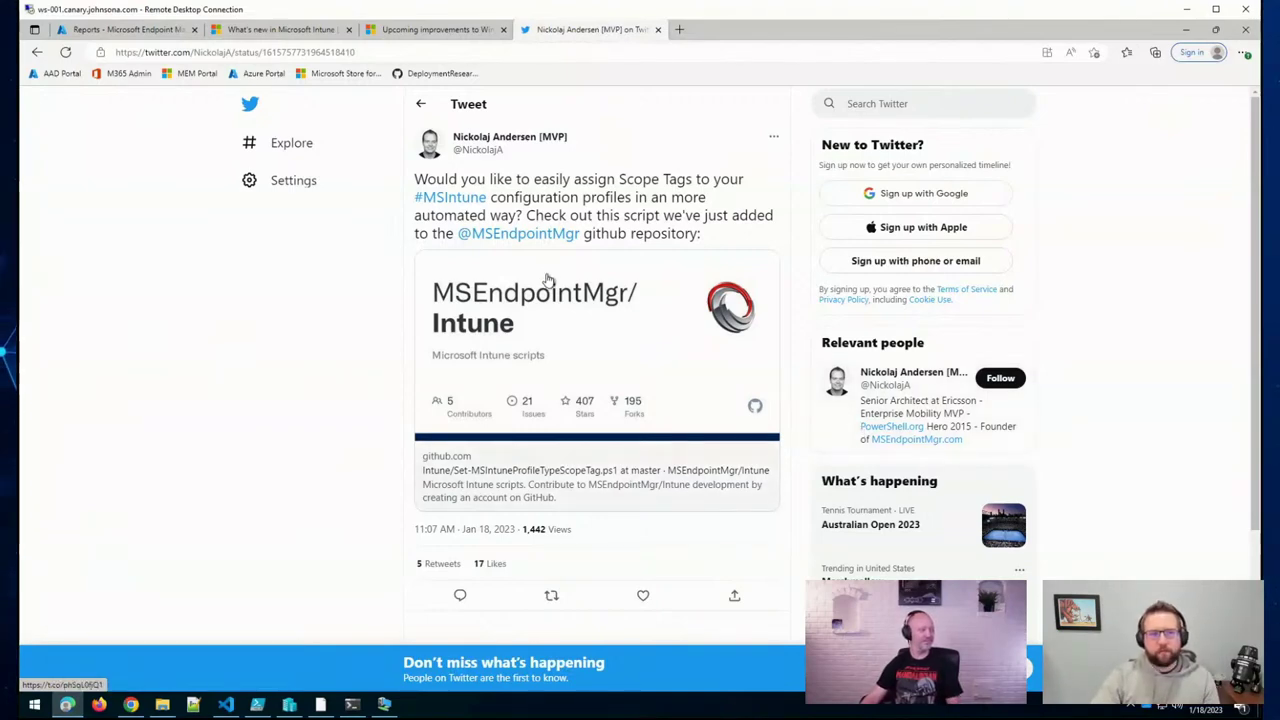
# Follow the tweet's GitHub link to Set-MSIntuneProfileTypeScopeTag.ps1 and read its synopsis, methods and supported profile types
pyautogui.click(550, 335)
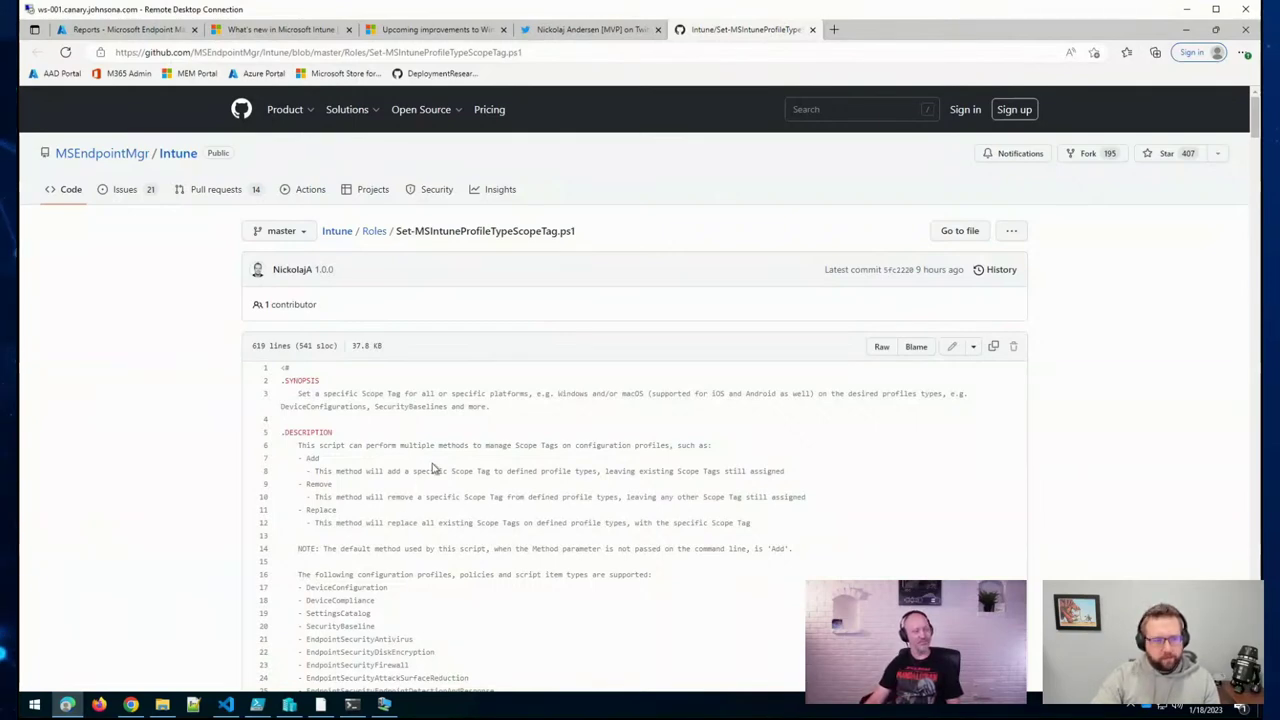
pyautogui.scroll(-2, 423, 486)
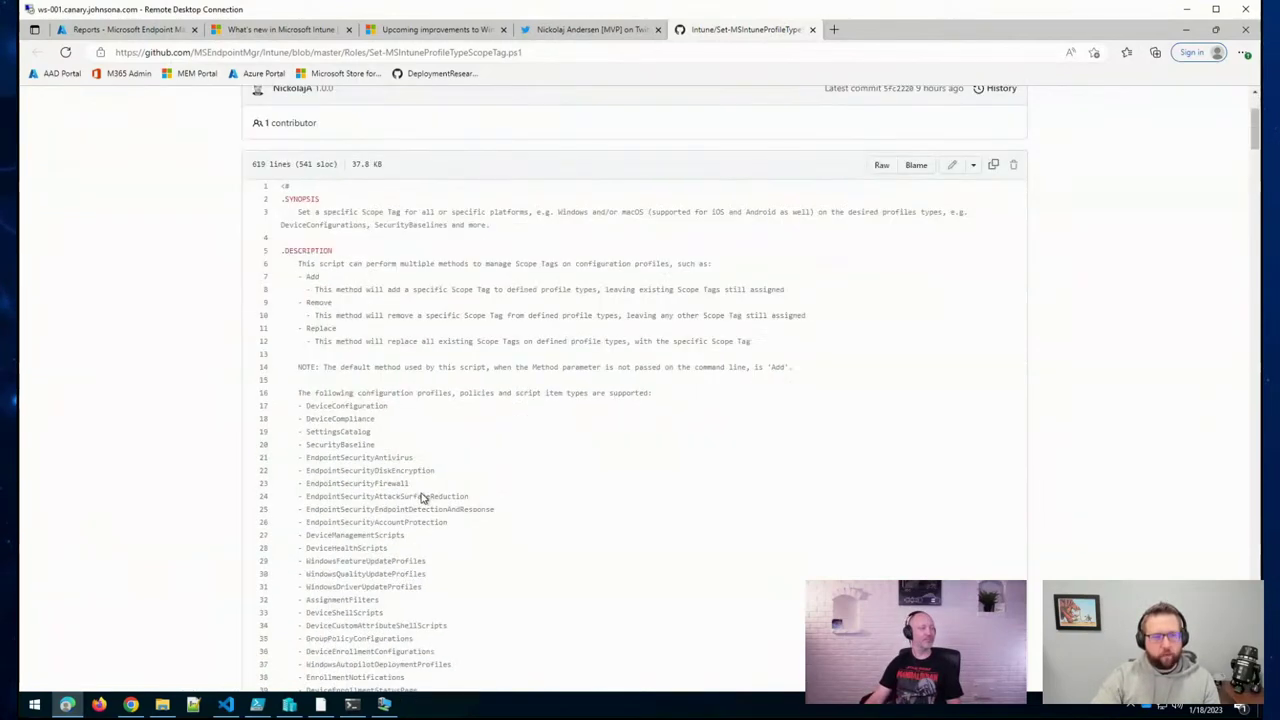
pyautogui.scroll(-1, 416, 496)
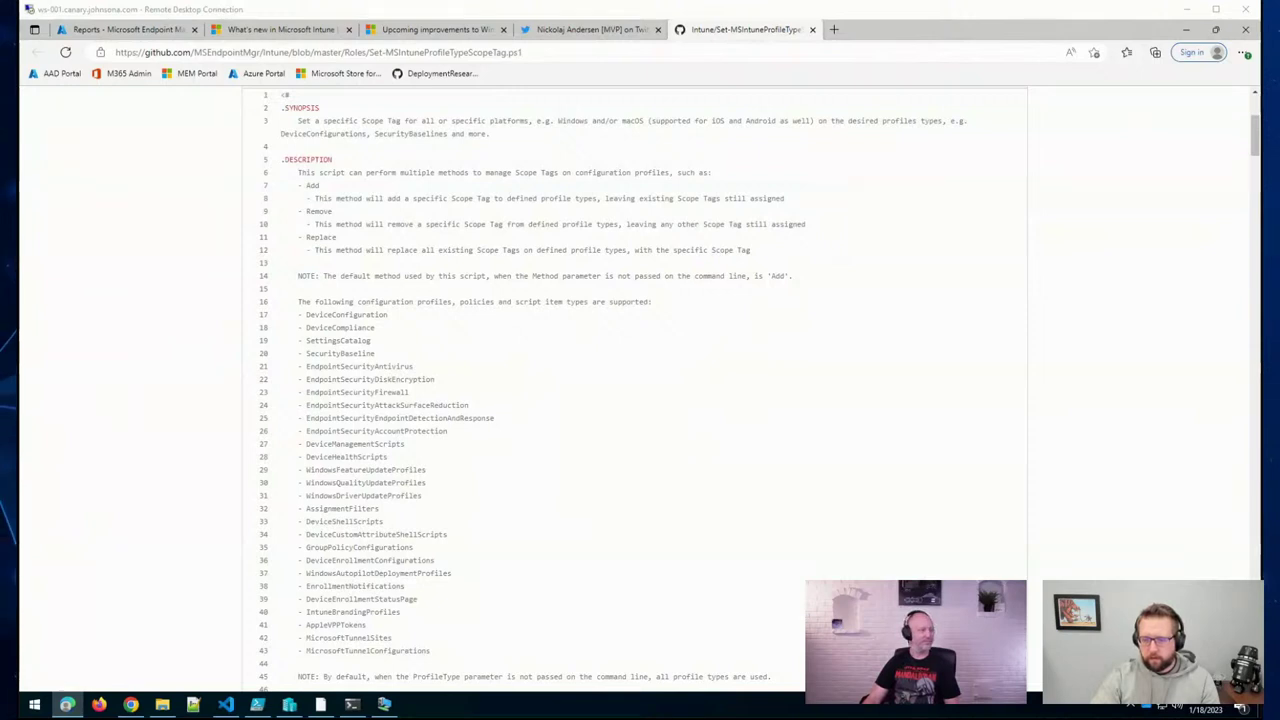
# Replace the script page with the copied tweet link about the ConfigMgr Prerequisites Tool 3.0.6 release
pyautogui.click(562, 50)
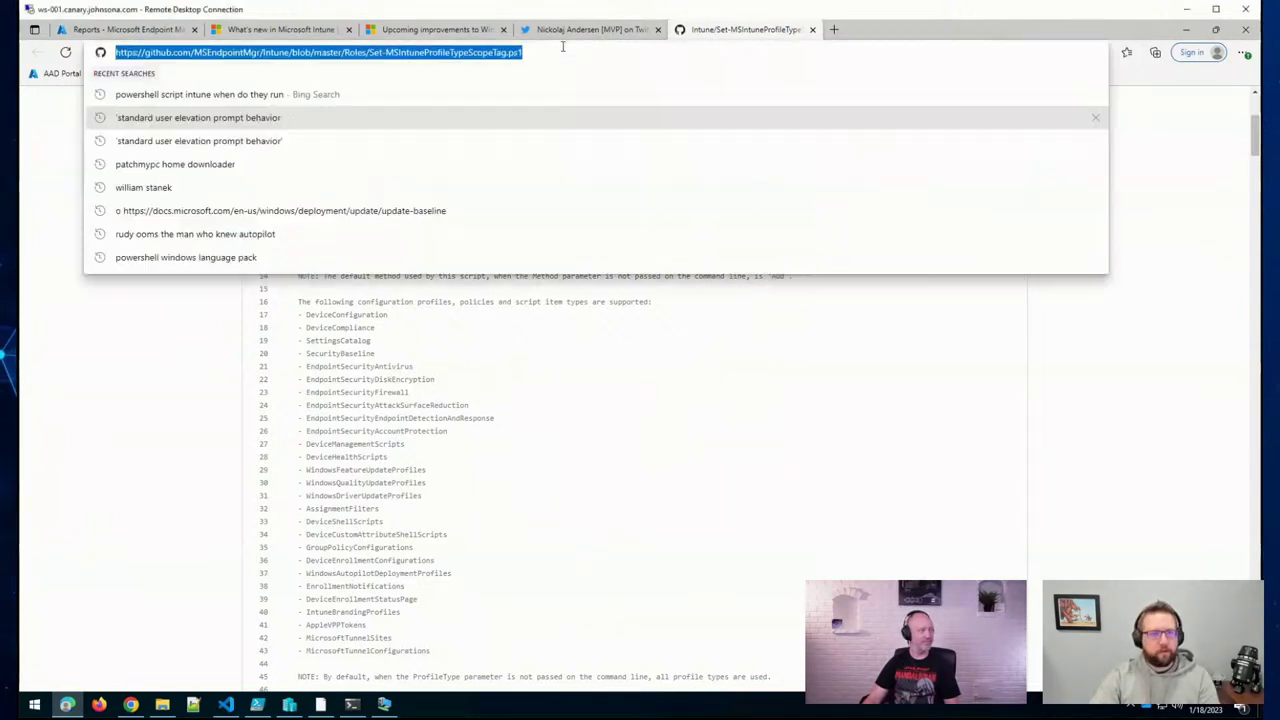
pyautogui.hotkey('ctrl', 'v')
pyautogui.press('Return')
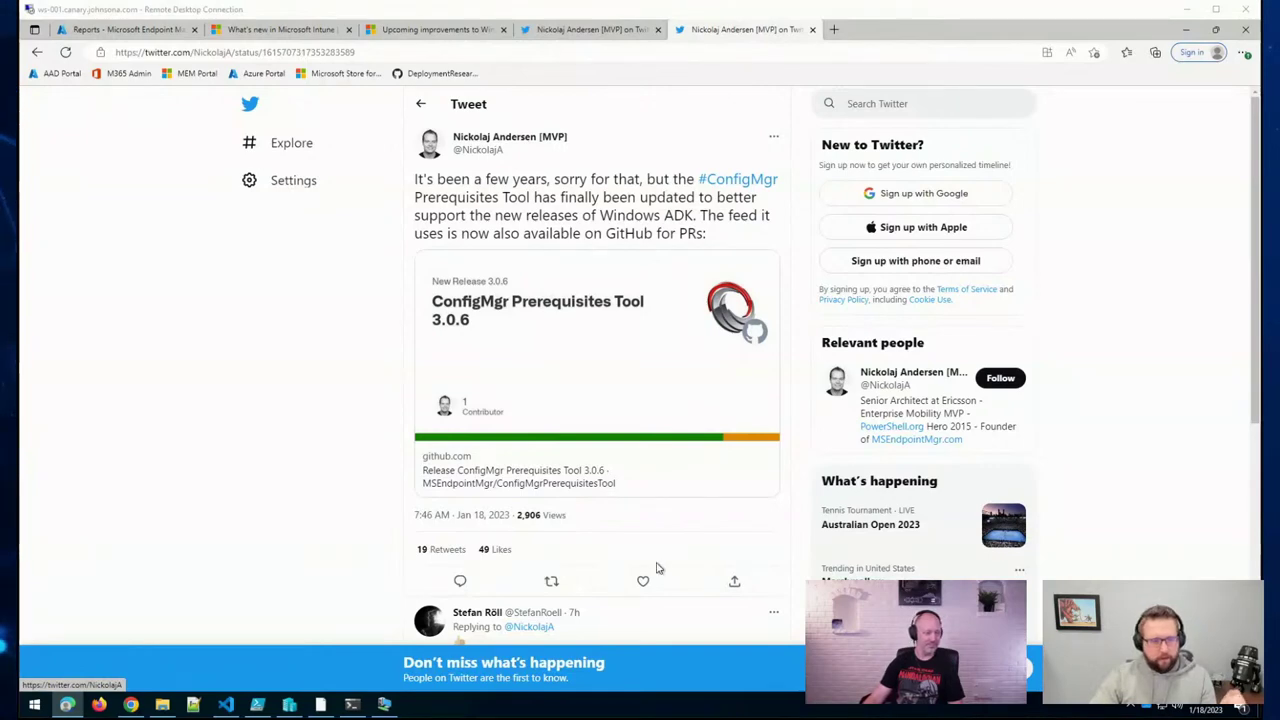
pyautogui.click(177, 434)
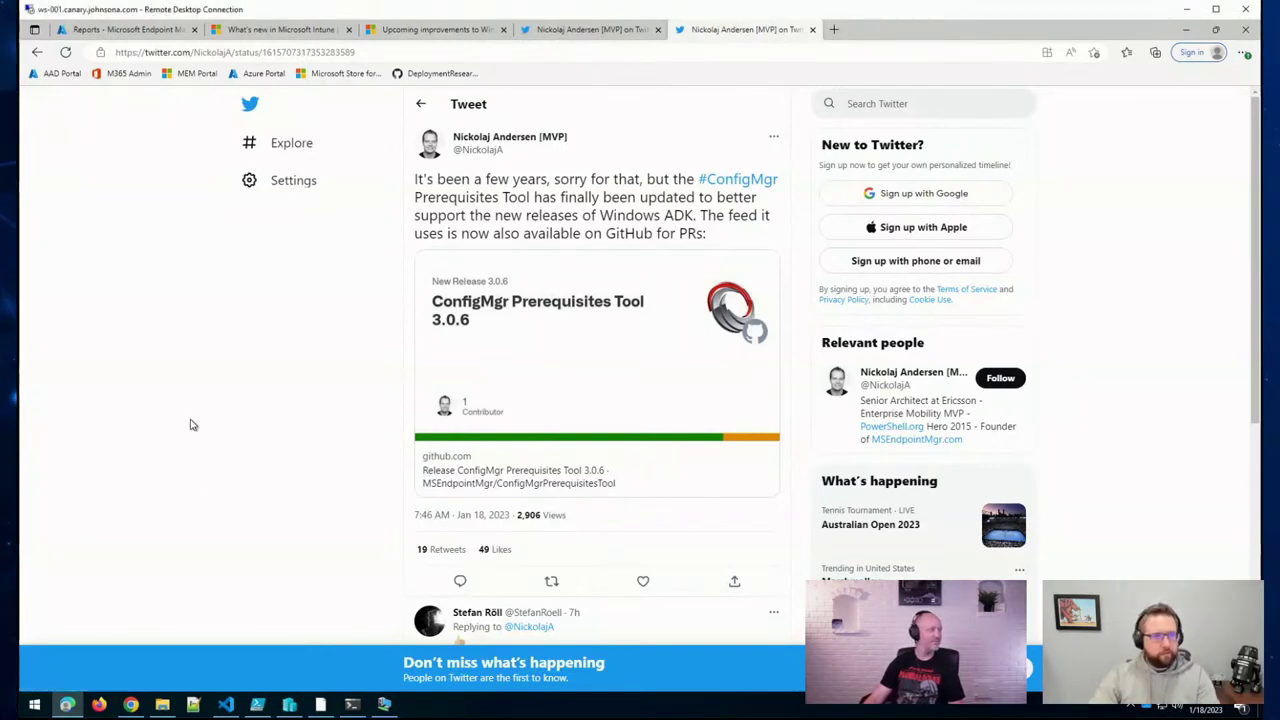
pyautogui.hotkey('ctrl', 't')
pyautogui.write('https://www.systanddeploy.com/2022/06/intune-reporting-with-log-analytics.html')
pyautogui.press('Return')
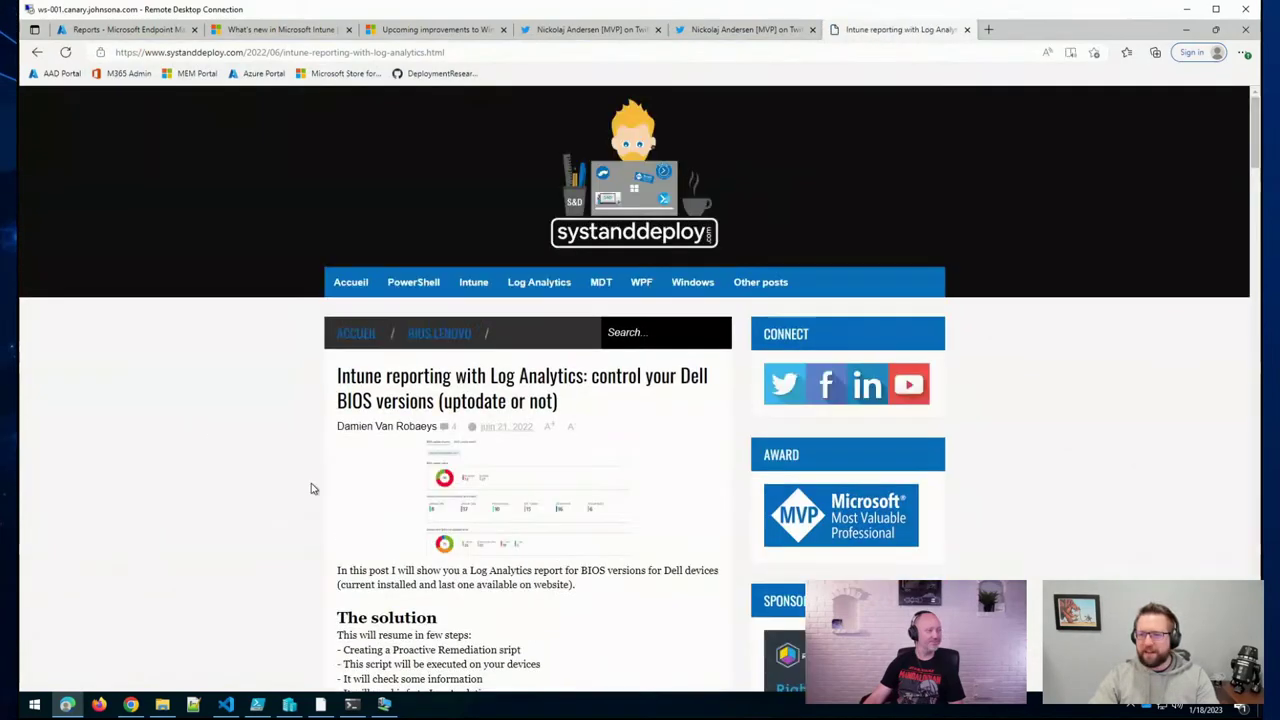
pyautogui.scroll(-1, 270, 468)
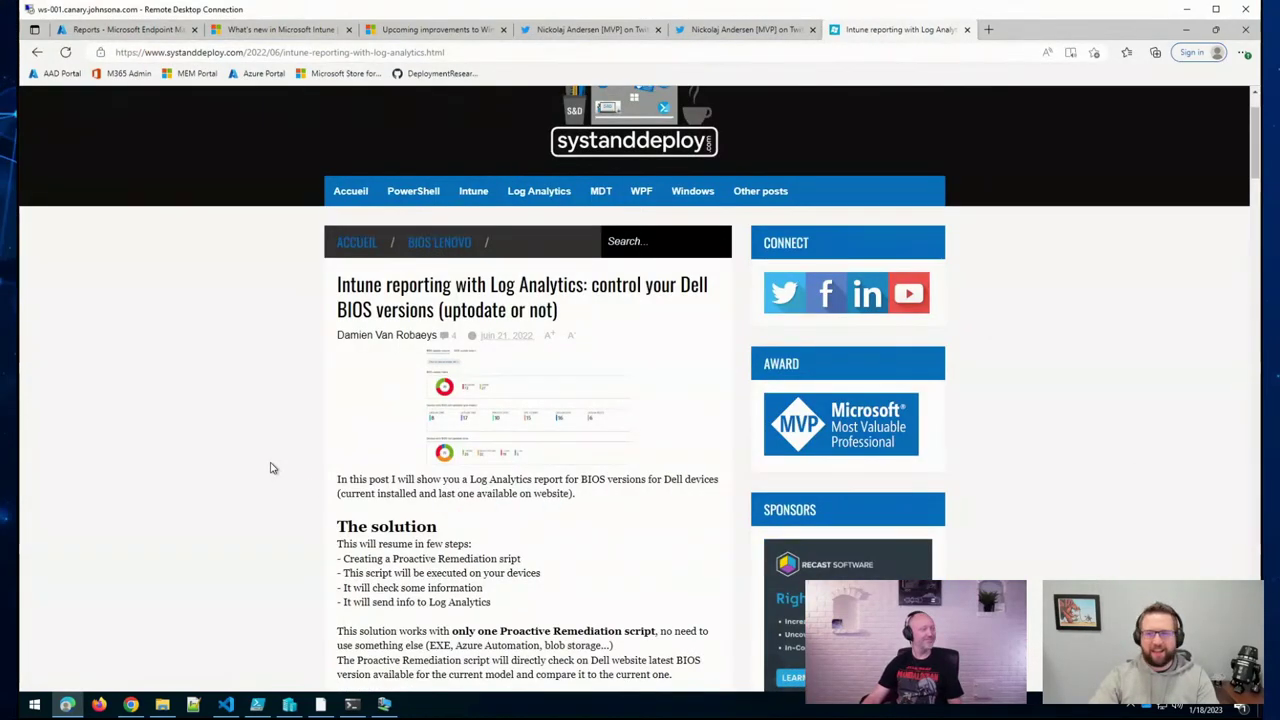
pyautogui.hotkey('ctrl', '+')
pyautogui.hotkey('ctrl', '+')
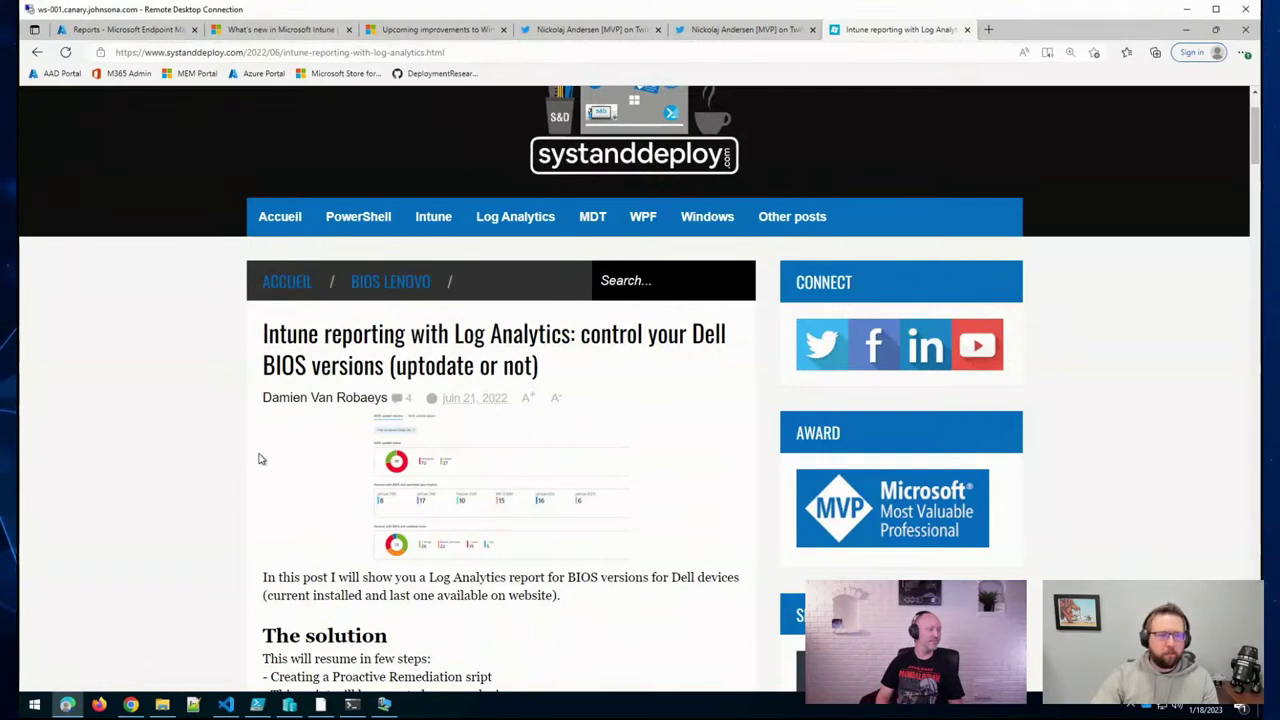
# Read the article's solution section, highlighting the "EXE, Azure Automation, blob storage..." text temporarily
pyautogui.scroll(-2, 260, 460)
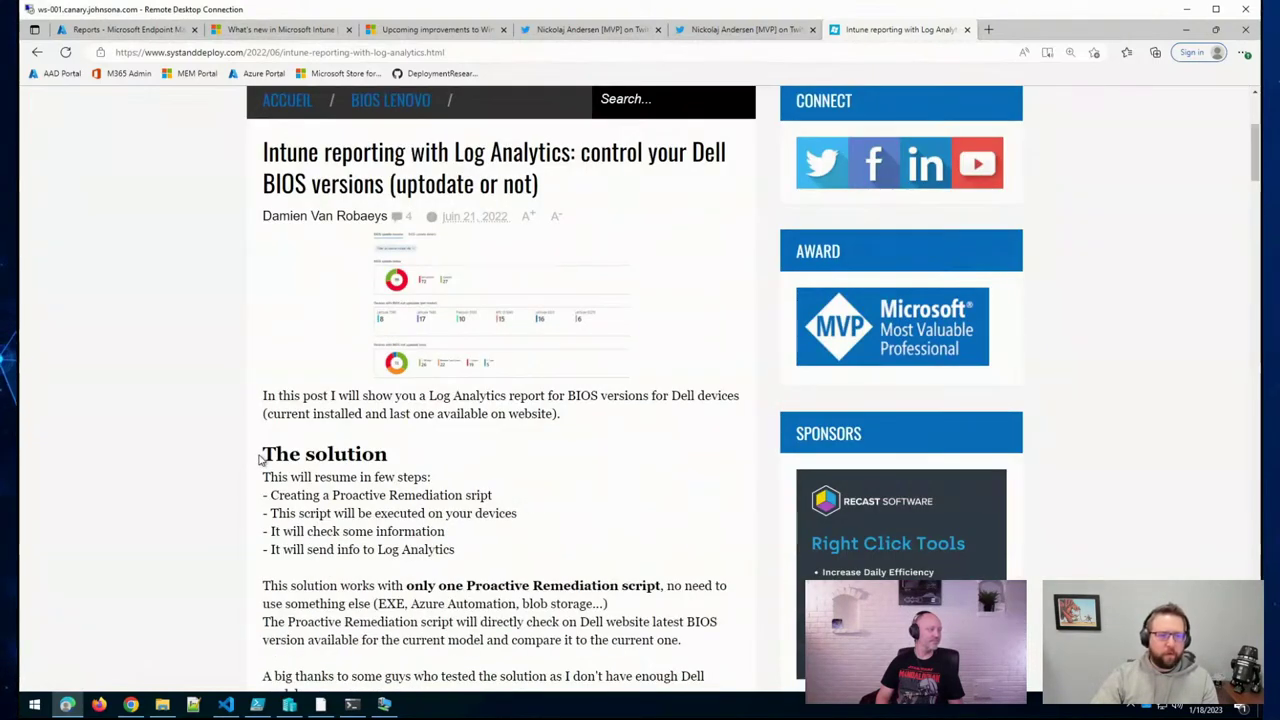
pyautogui.scroll(-1, 260, 460)
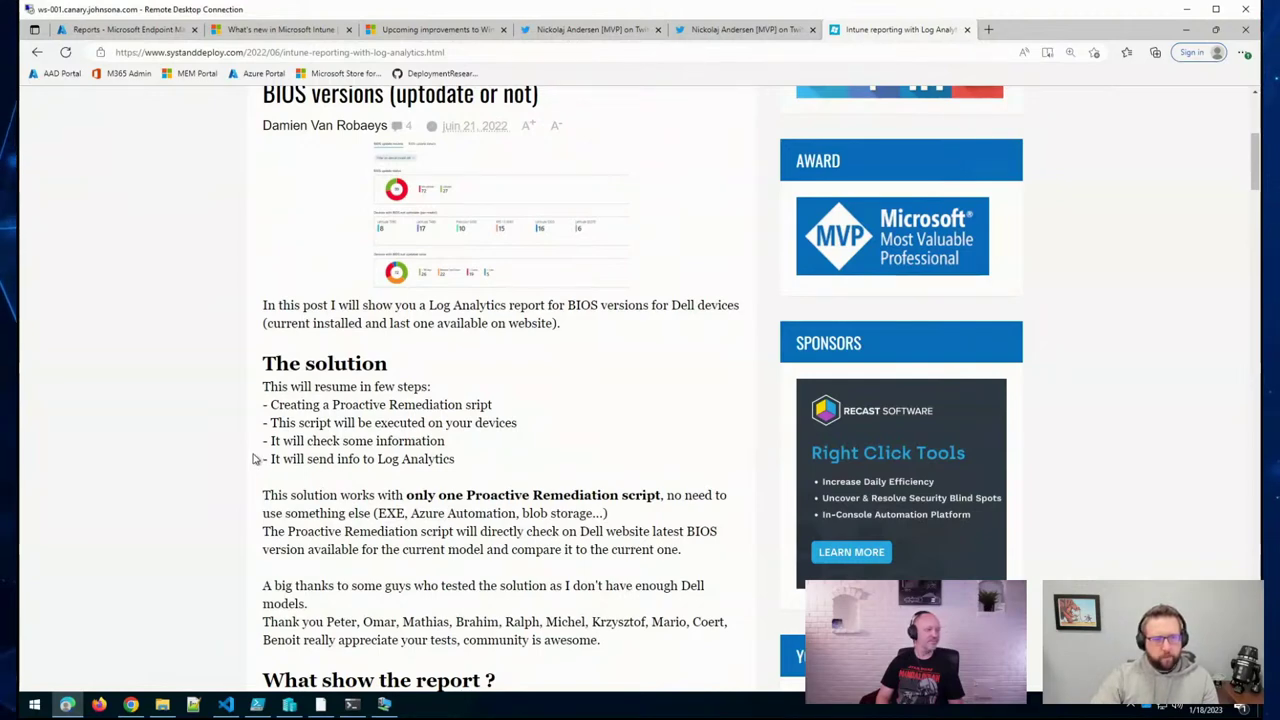
pyautogui.scroll(-2, 252, 472)
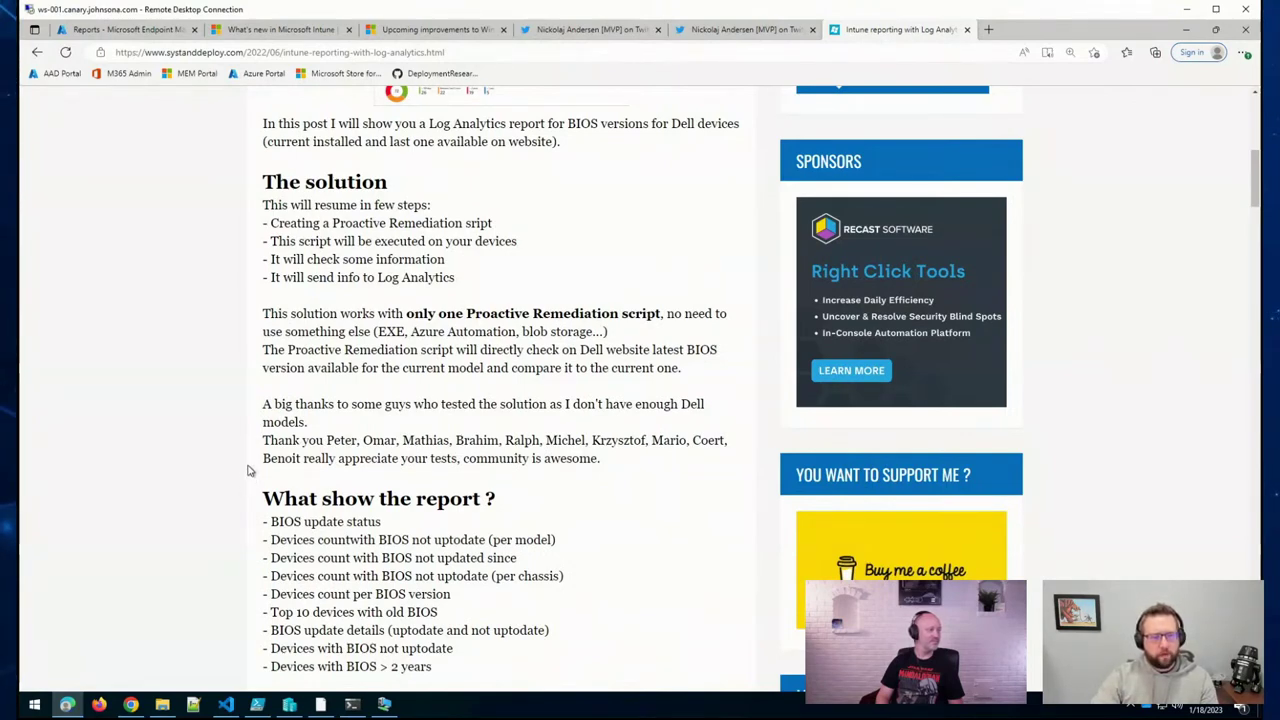
pyautogui.moveTo(380, 336); pyautogui.dragTo(608, 330)
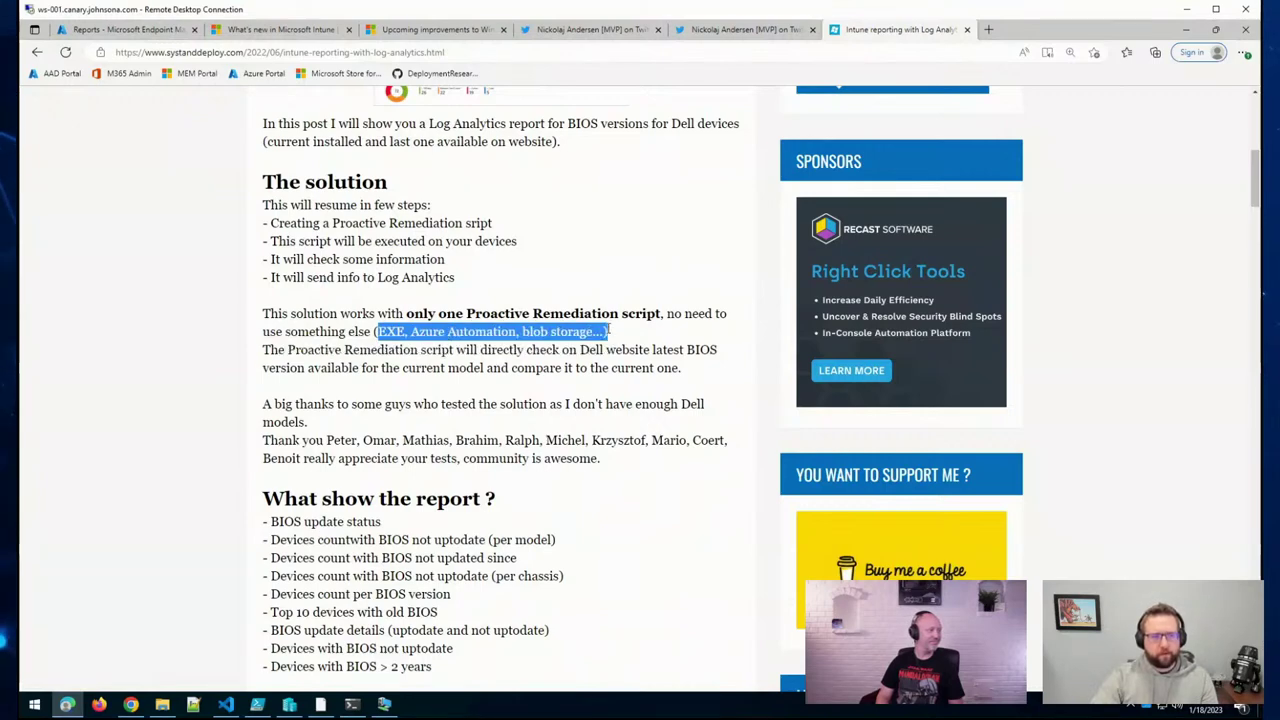
pyautogui.click(634, 378)
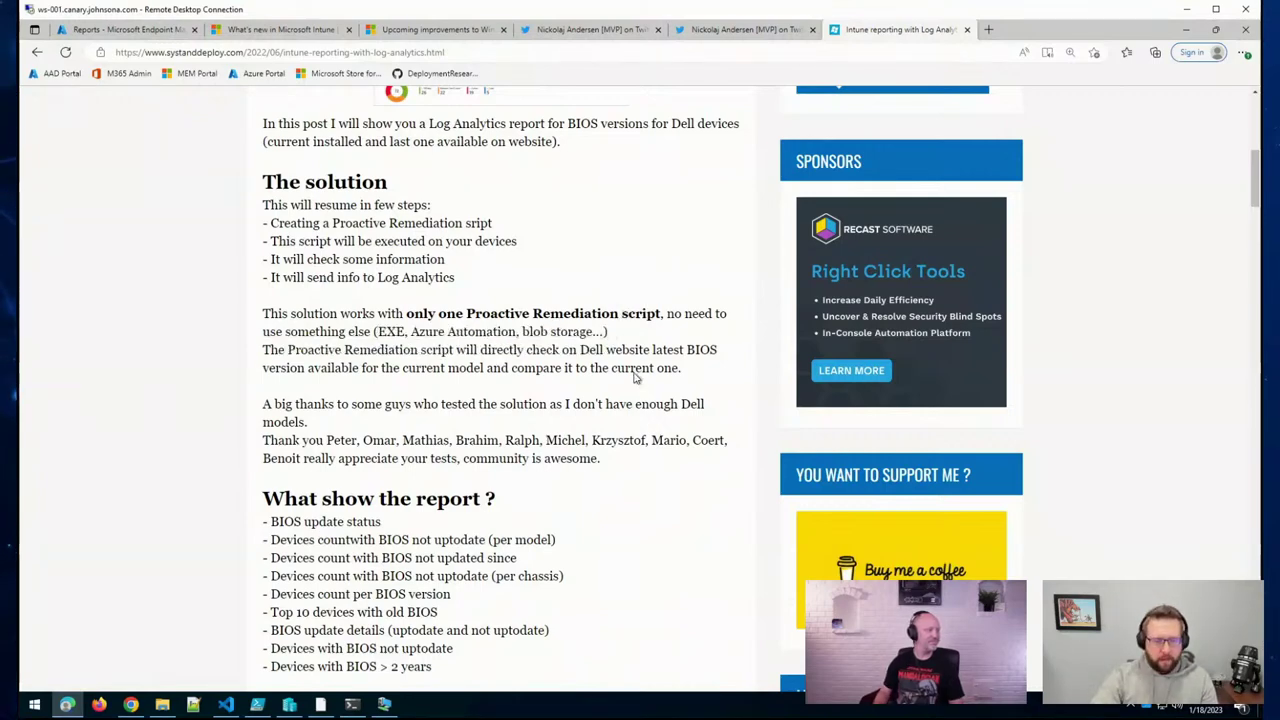
# Examine the Dell BIOS report contents, from the BIOS update charts to the filters and device grids of the details tab
pyautogui.scroll(-9, 585, 428)
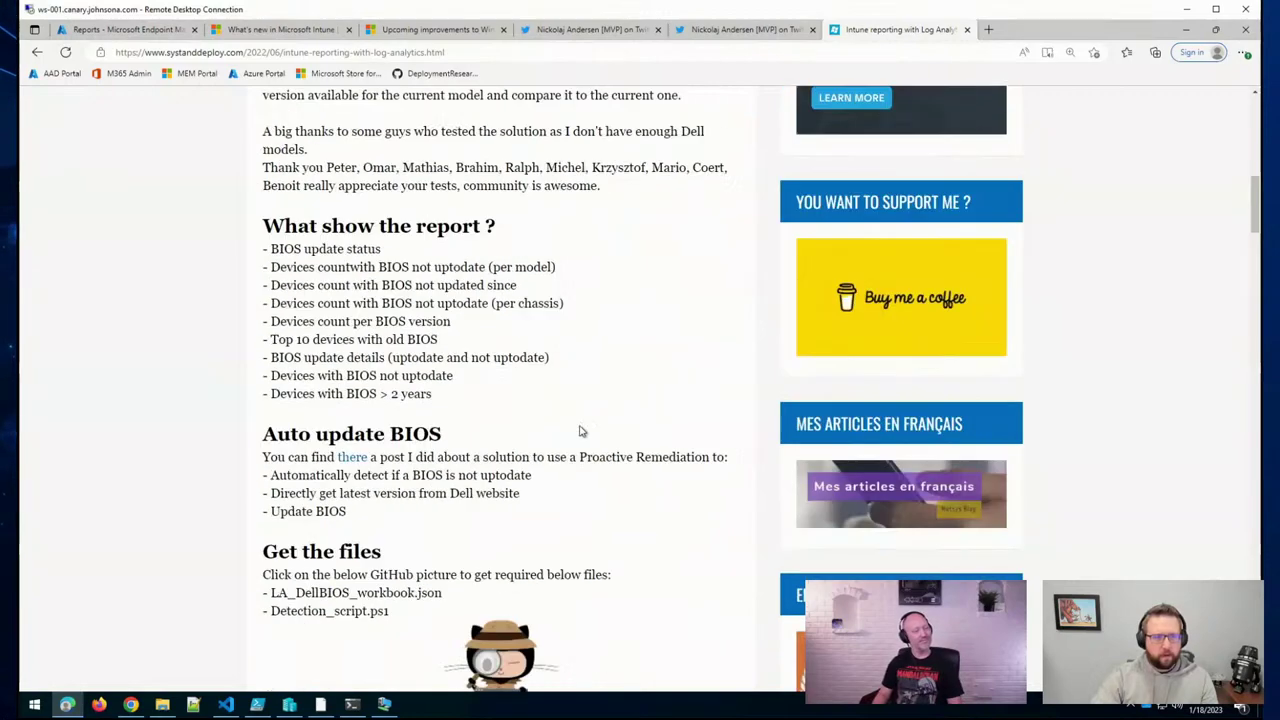
pyautogui.scroll(-4, 519, 433)
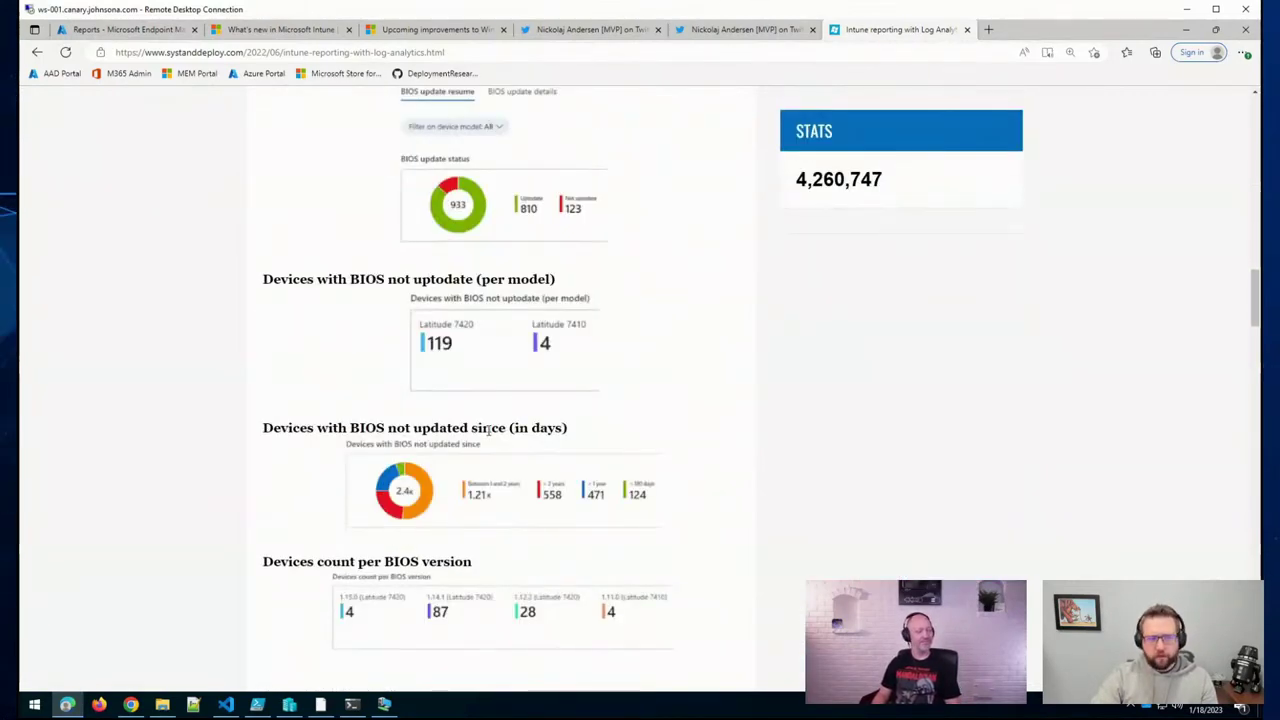
pyautogui.scroll(-2, 489, 428)
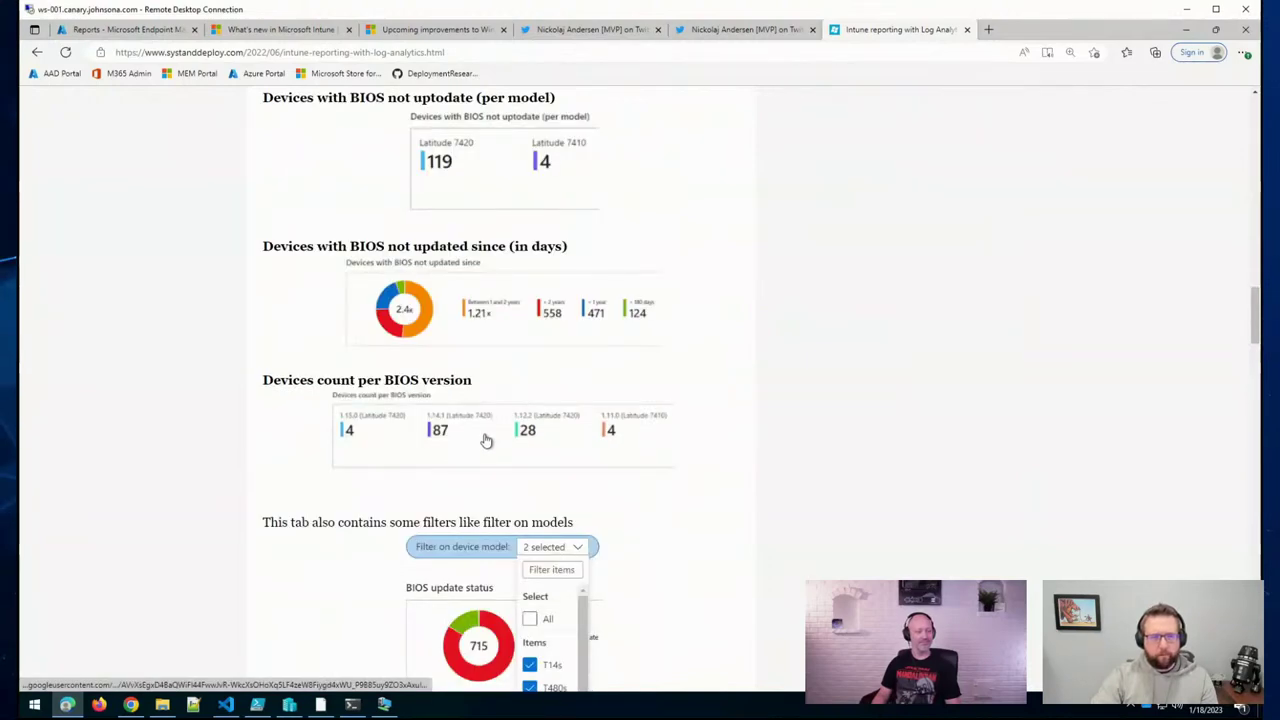
pyautogui.scroll(-2, 485, 440)
pyautogui.scroll(-2, 485, 441)
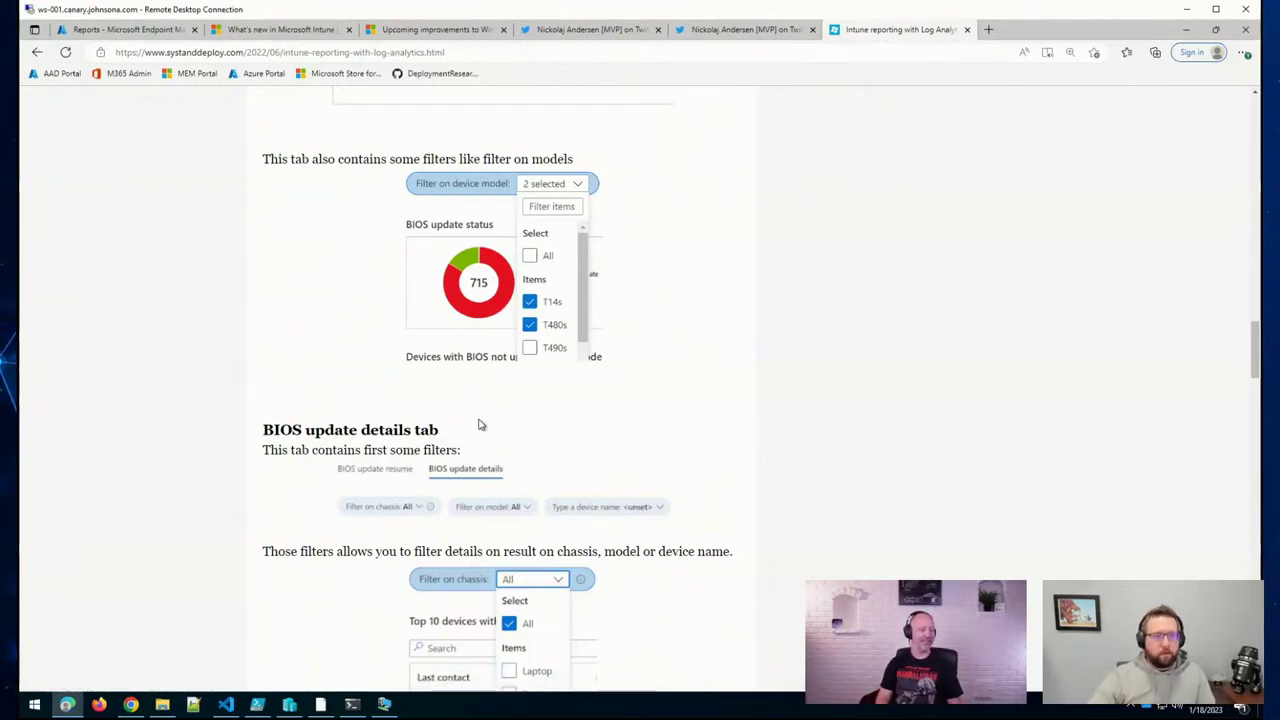
pyautogui.scroll(-2, 461, 401)
pyautogui.scroll(-3, 460, 401)
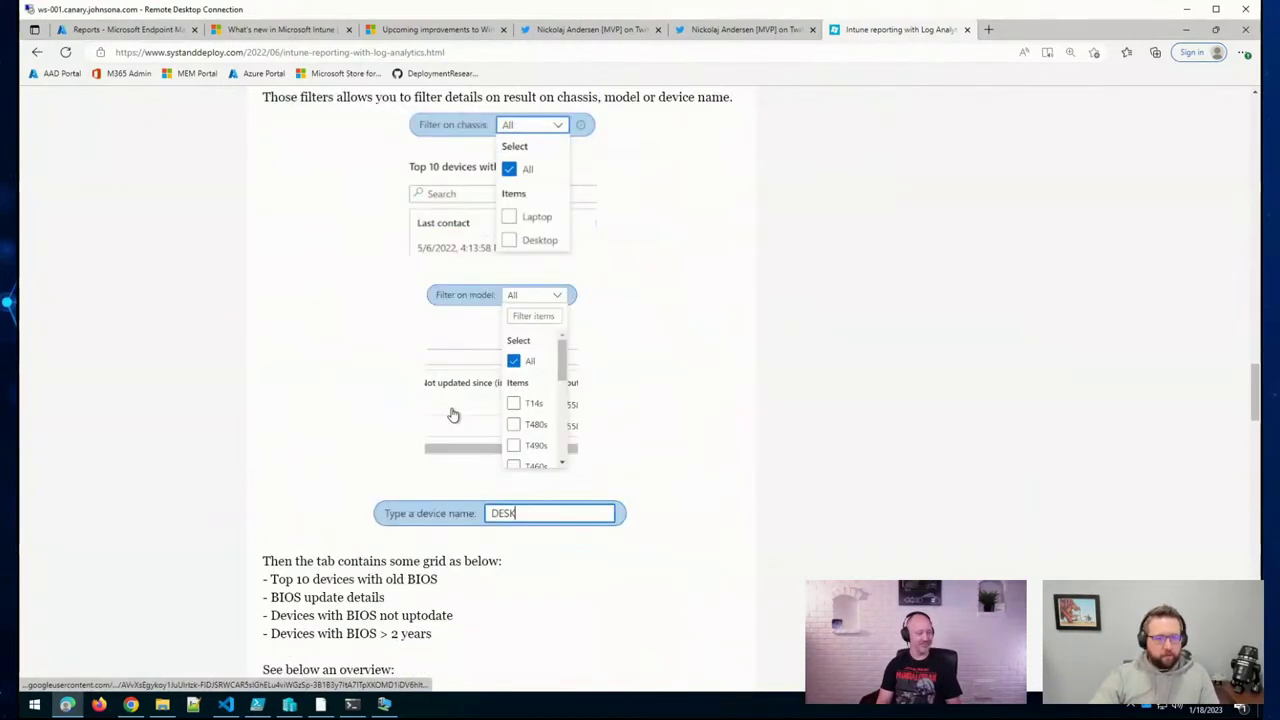
pyautogui.scroll(-1, 445, 418)
pyautogui.scroll(-1, 437, 434)
pyautogui.scroll(-1, 399, 506)
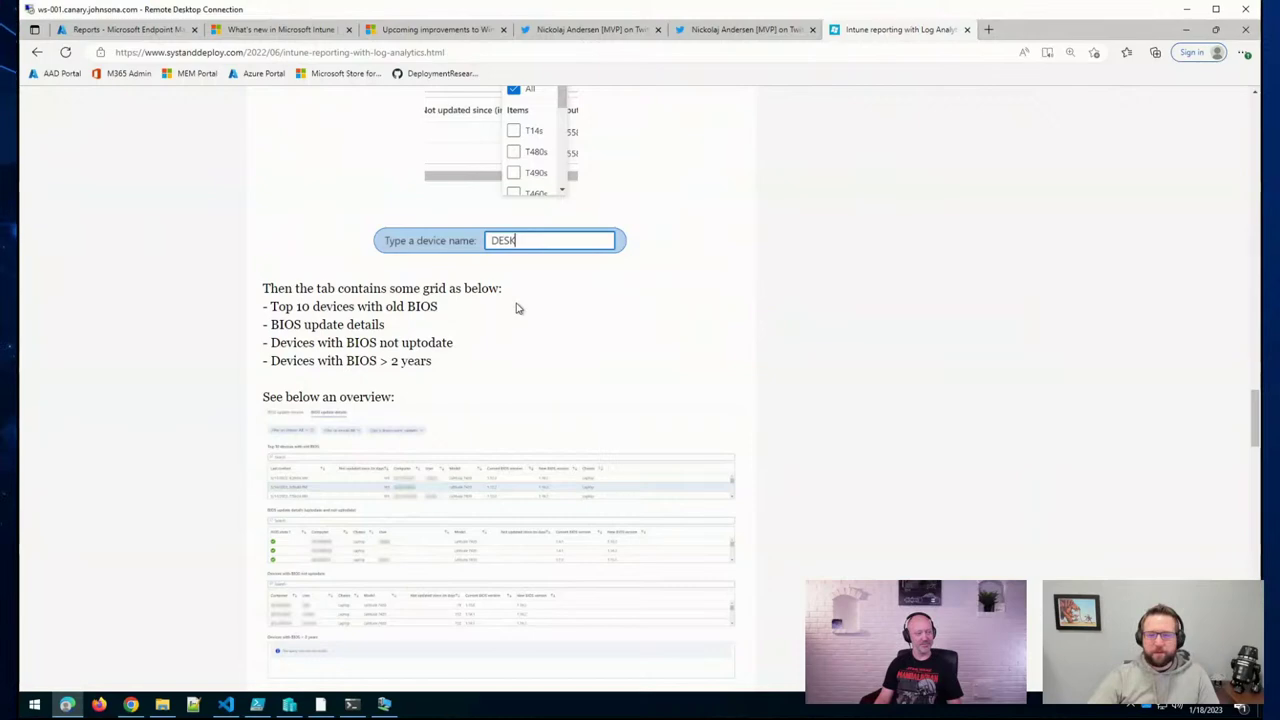
pyautogui.scroll(-4, 652, 330)
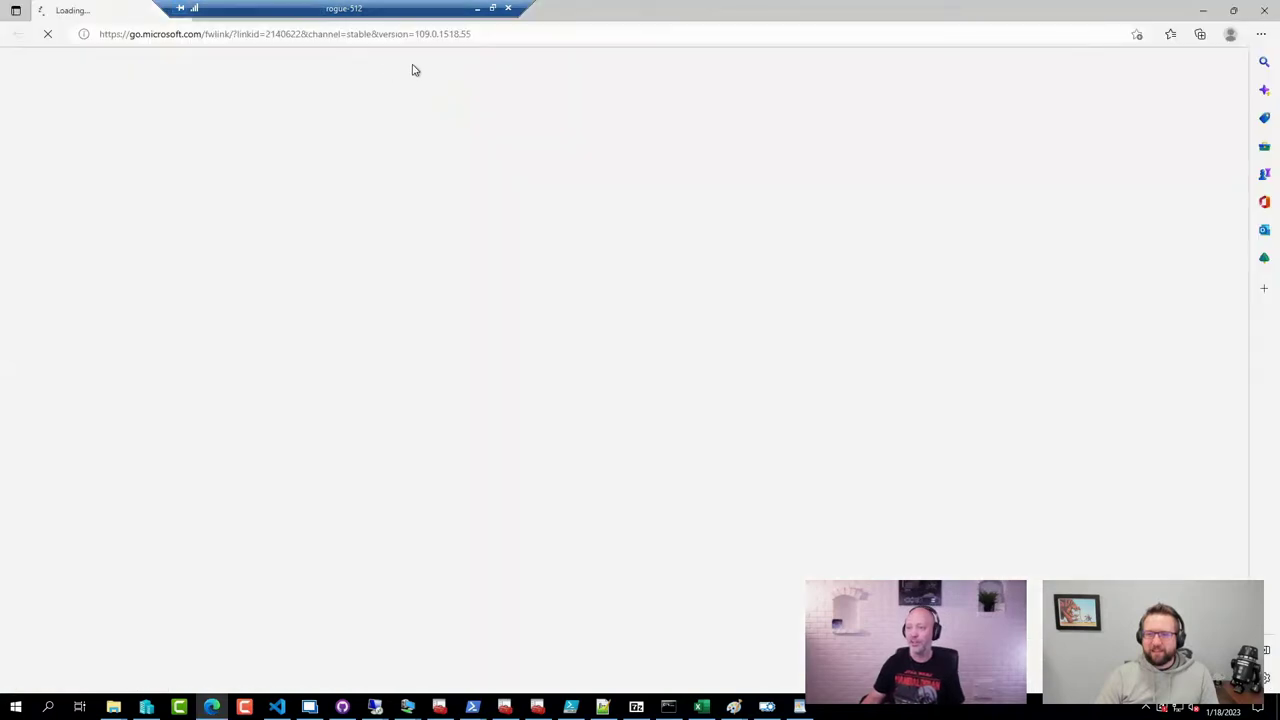
pyautogui.click(525, 37)
pyautogui.write('https://aka.ms/asrfprecovery')
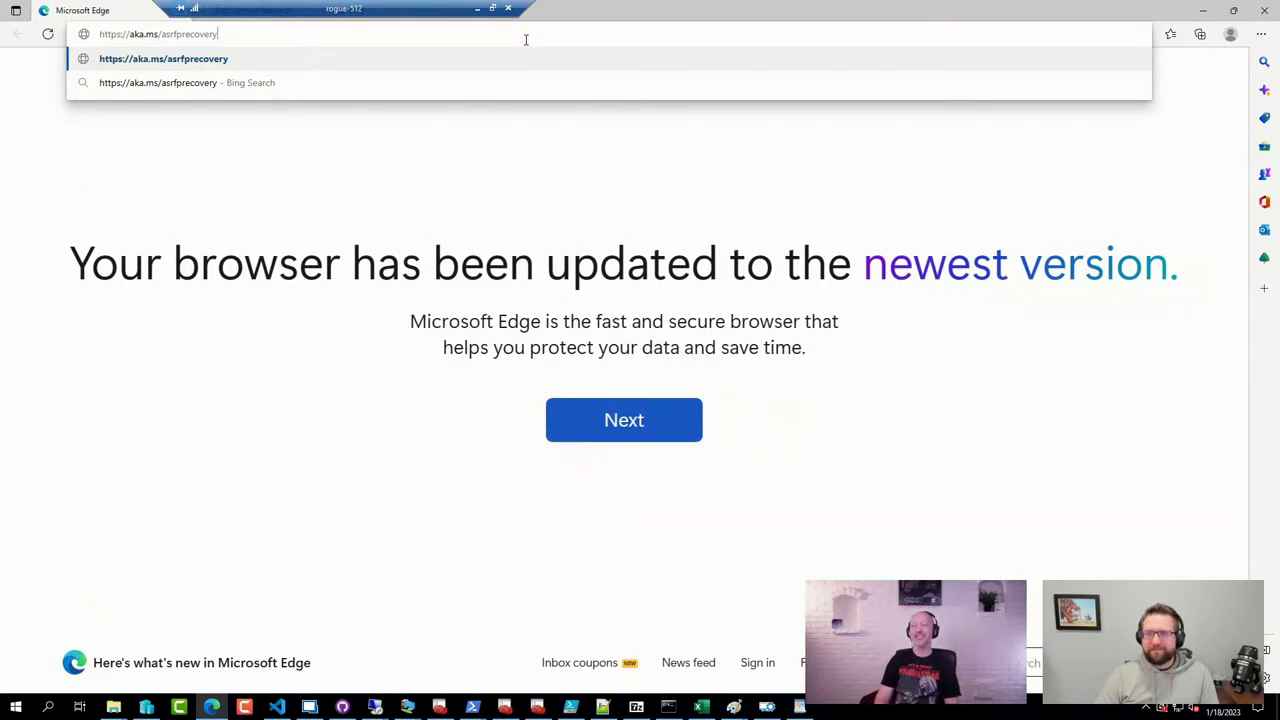
pyautogui.press('Return')
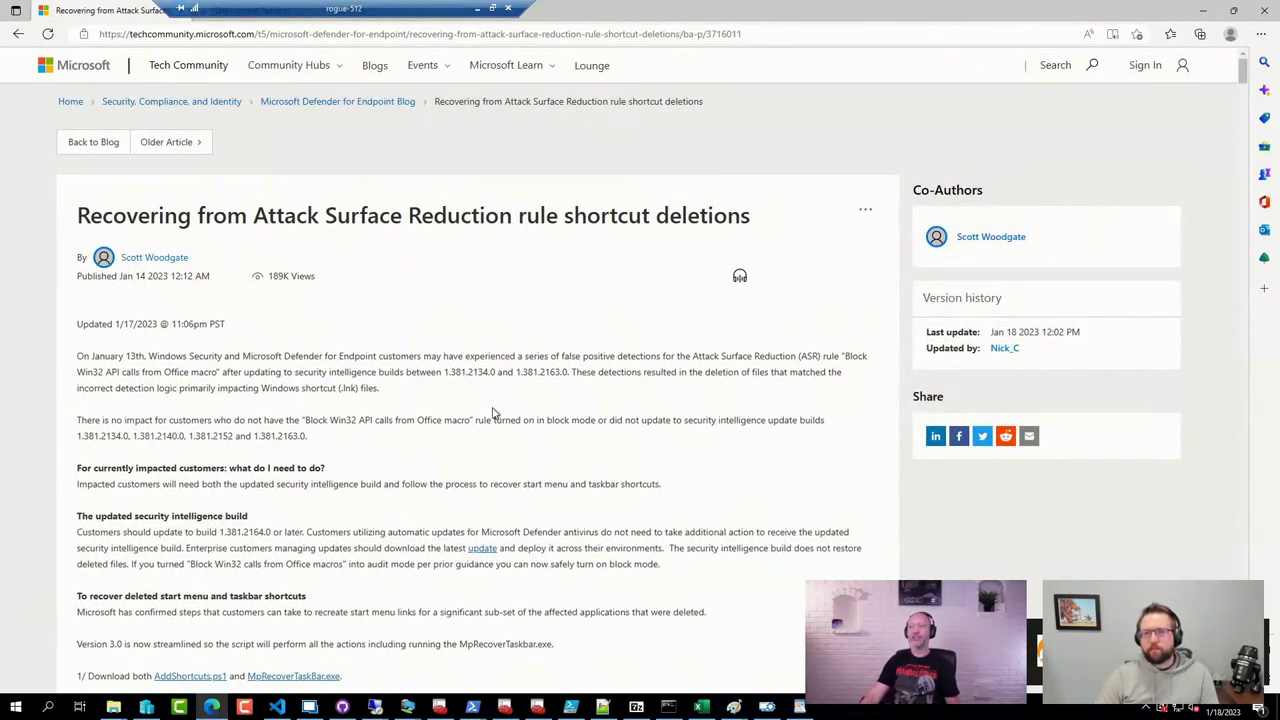
# Open the AddShortcuts.ps1 script linked in the recovery instructions and review the file's commit history on GitHub
pyautogui.scroll(-3, 308, 393)
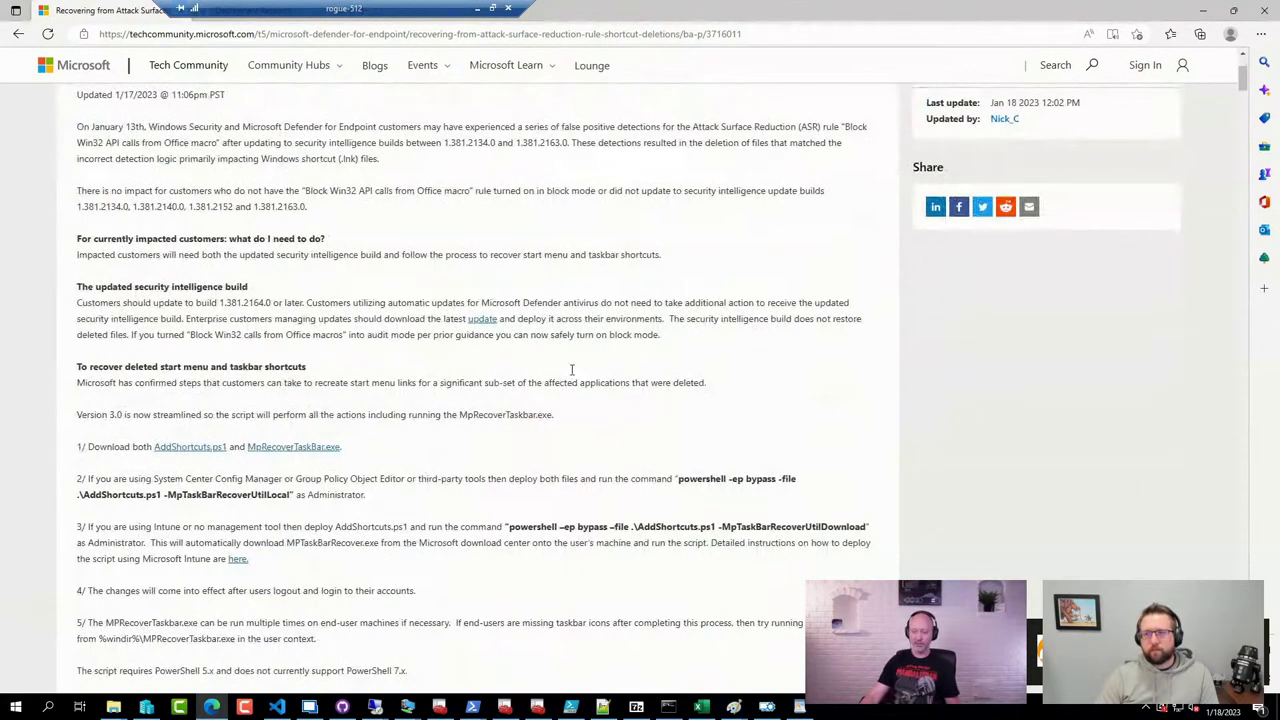
pyautogui.click(186, 452)
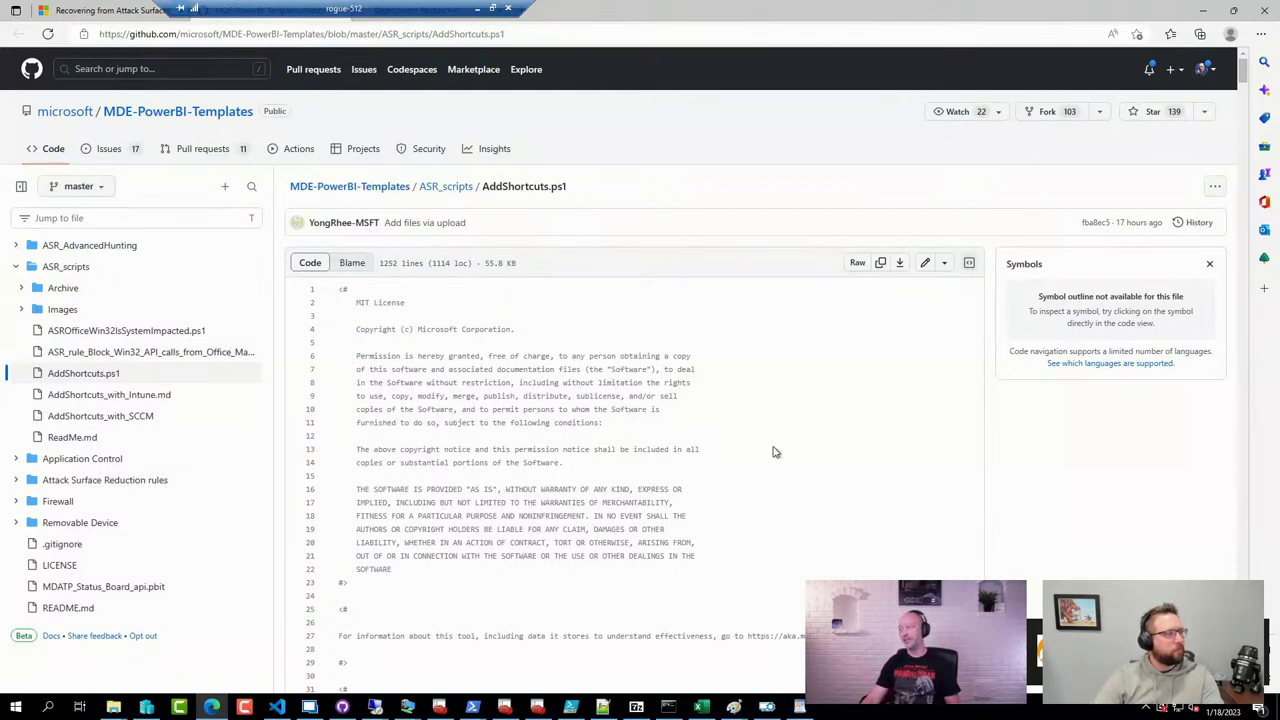
pyautogui.click(1208, 226)
pyautogui.scroll(-2, 450, 495)
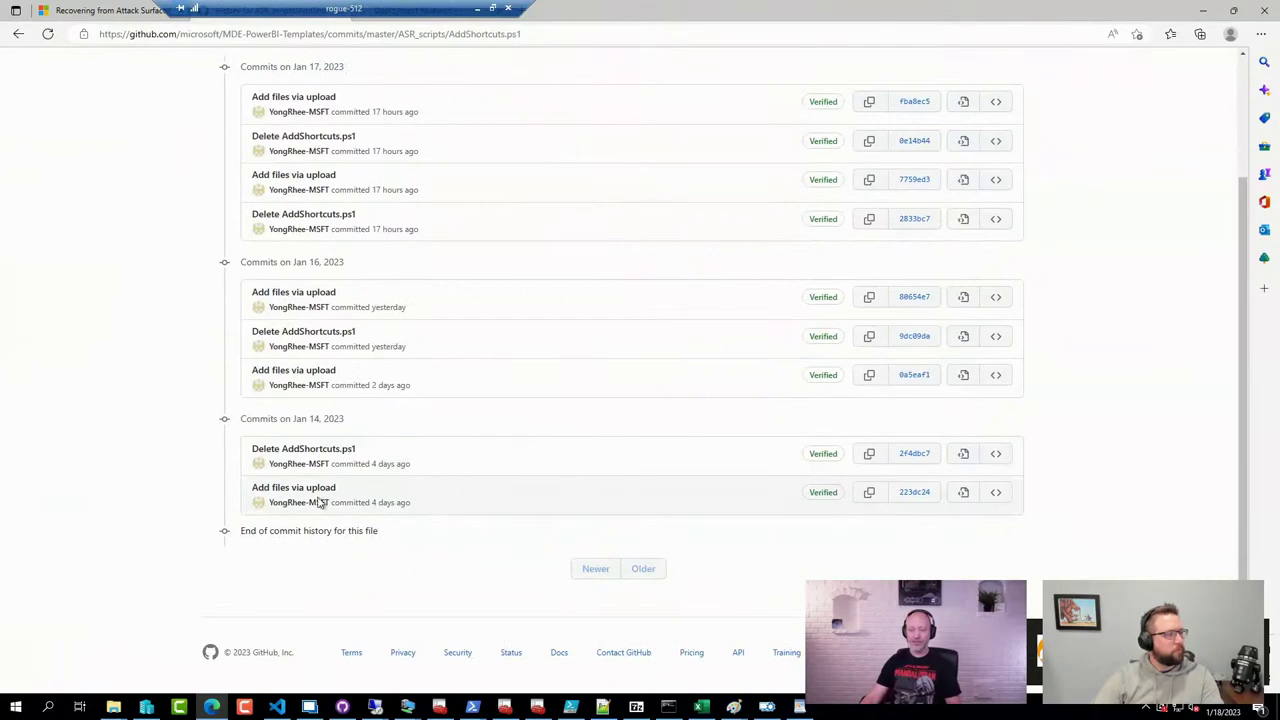
pyautogui.scroll(2, 343, 514)
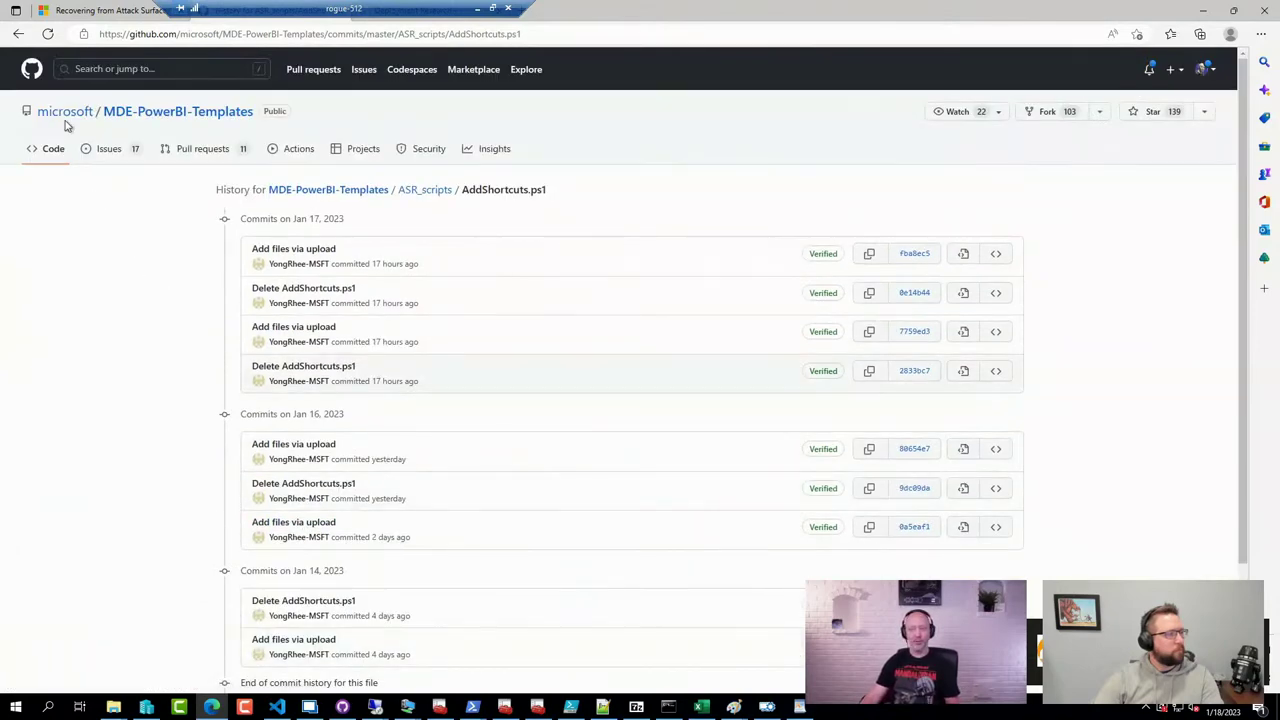
# Return to the AddShortcuts.ps1 code and search it for "volume" to examine the volume shadow copy references
pyautogui.click(18, 33)
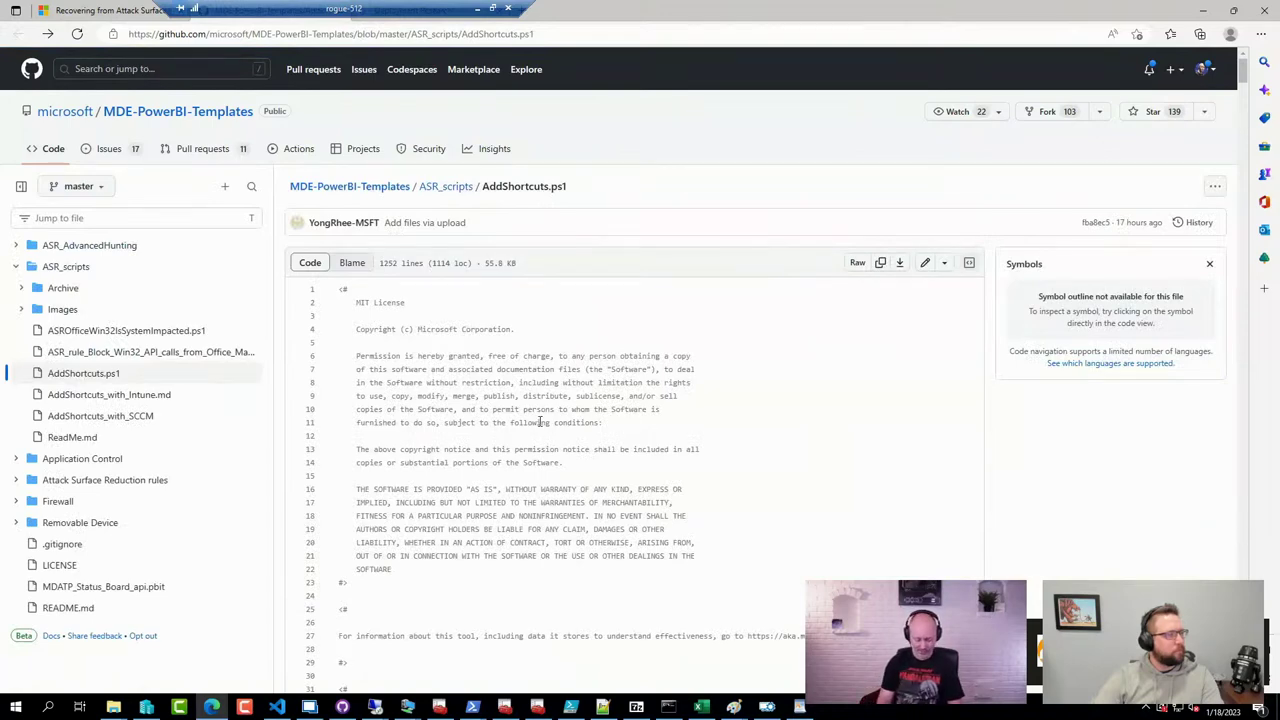
pyautogui.hotkey('ctrl', 'f')
pyautogui.write('volume')
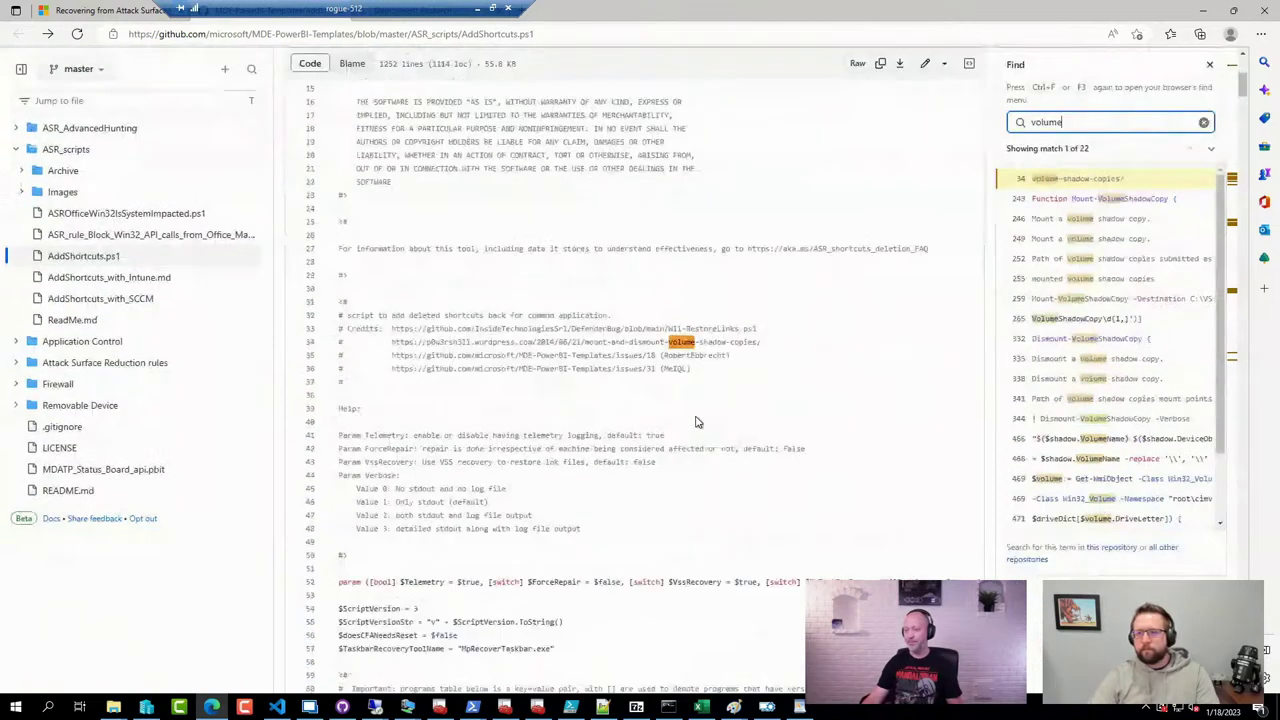
pyautogui.scroll(-4, 700, 420)
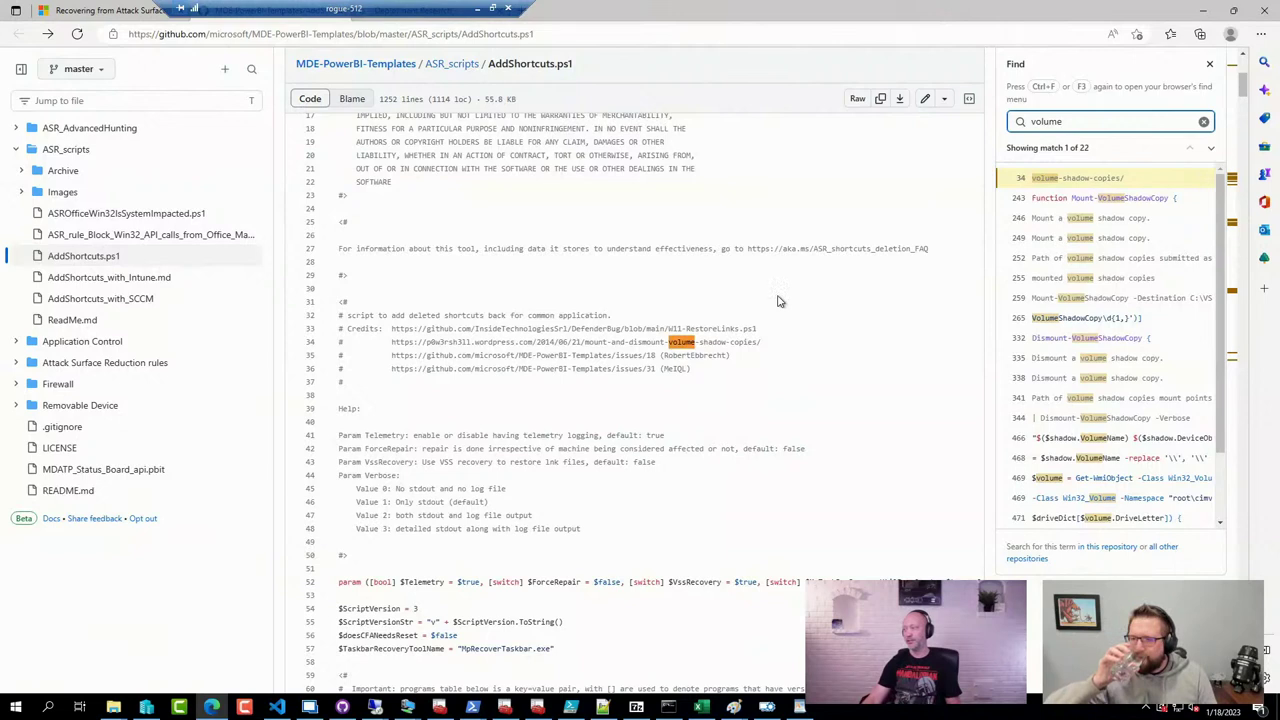
pyautogui.click(535, 222)
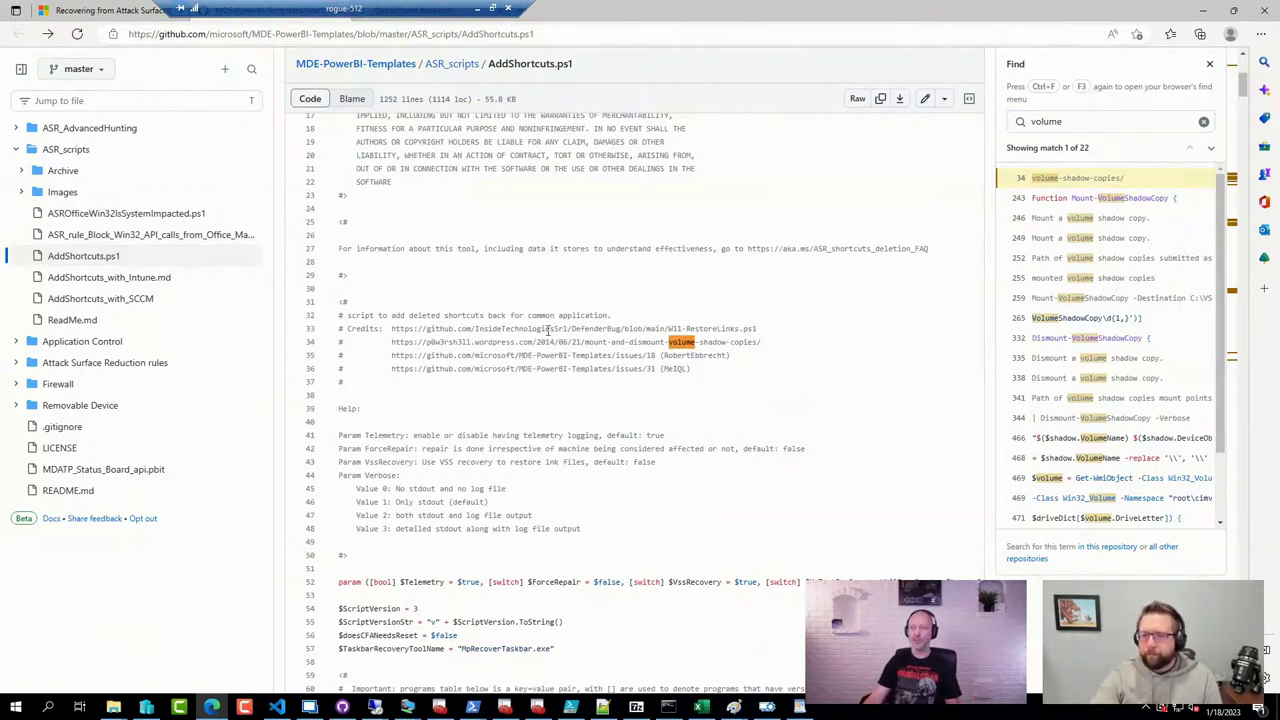
pyautogui.moveTo(336, 8); pyautogui.dragTo(674, 7)
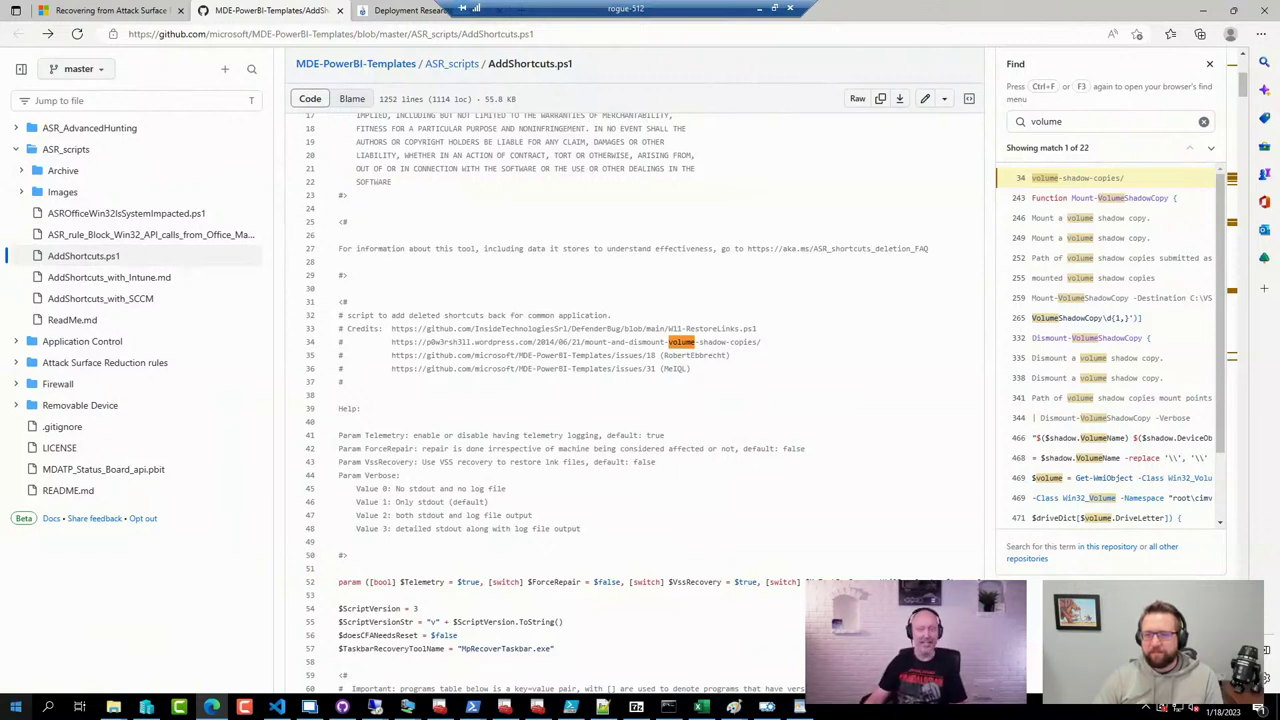
pyautogui.click(568, 37)
pyautogui.write('https://ccmexec.com/2023/01/configuring-desktop-app-installer-using-csp-and-script/')
pyautogui.press('Return')
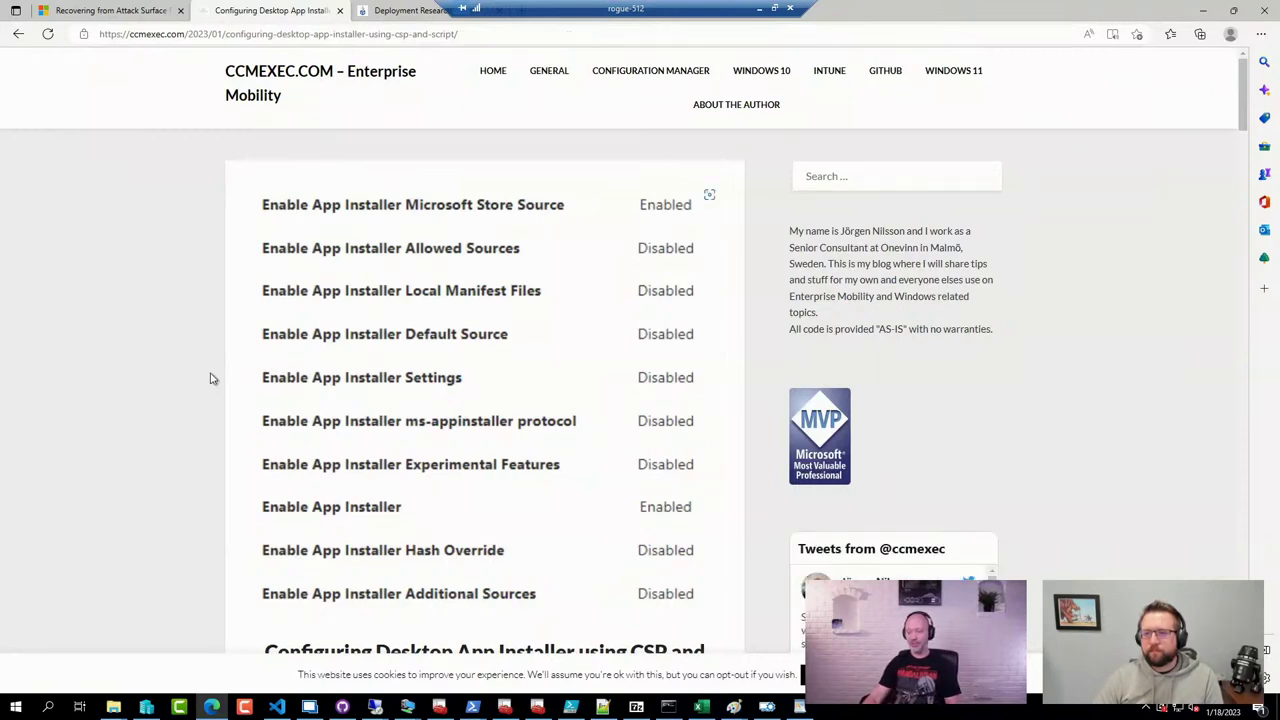
# Review the opening of the Desktop App Installer article, temporarily boxing the Windows Package Manager and Winget wording on screen
pyautogui.scroll(-2, 145, 400)
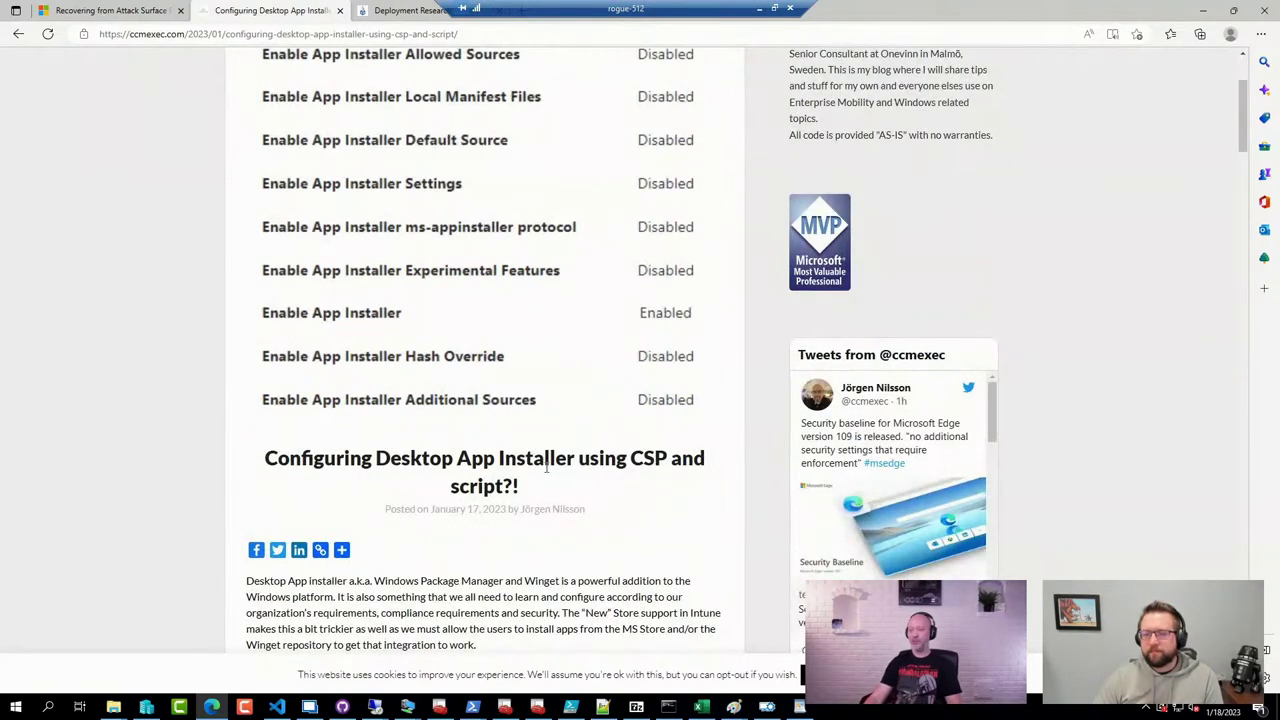
pyautogui.scroll(-2, 600, 500)
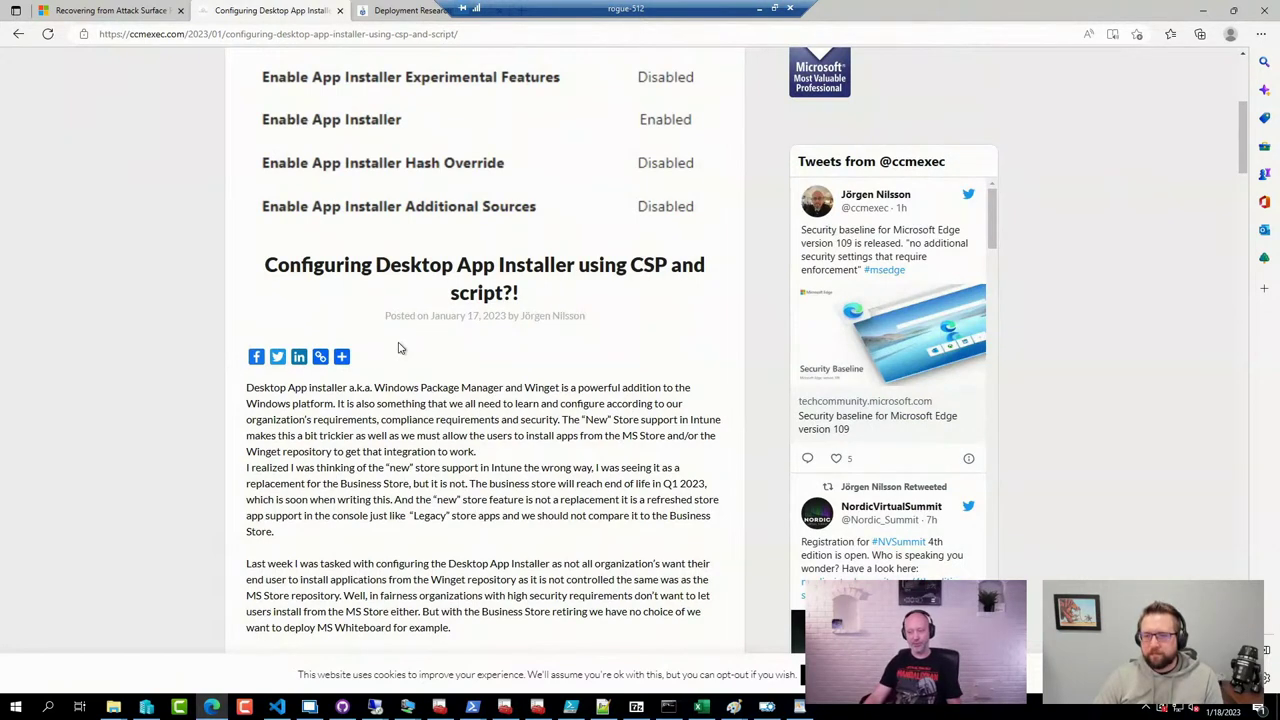
pyautogui.moveTo(334, 371); pyautogui.dragTo(630, 400)
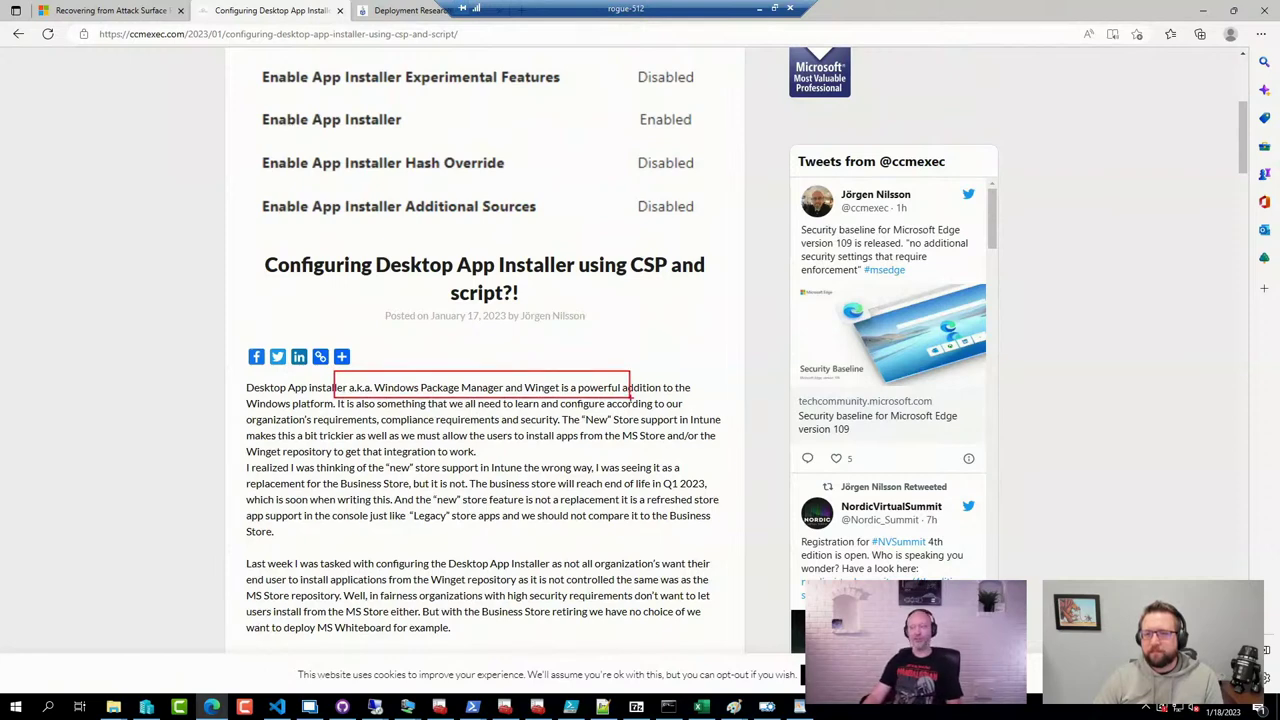
pyautogui.press('Escape')
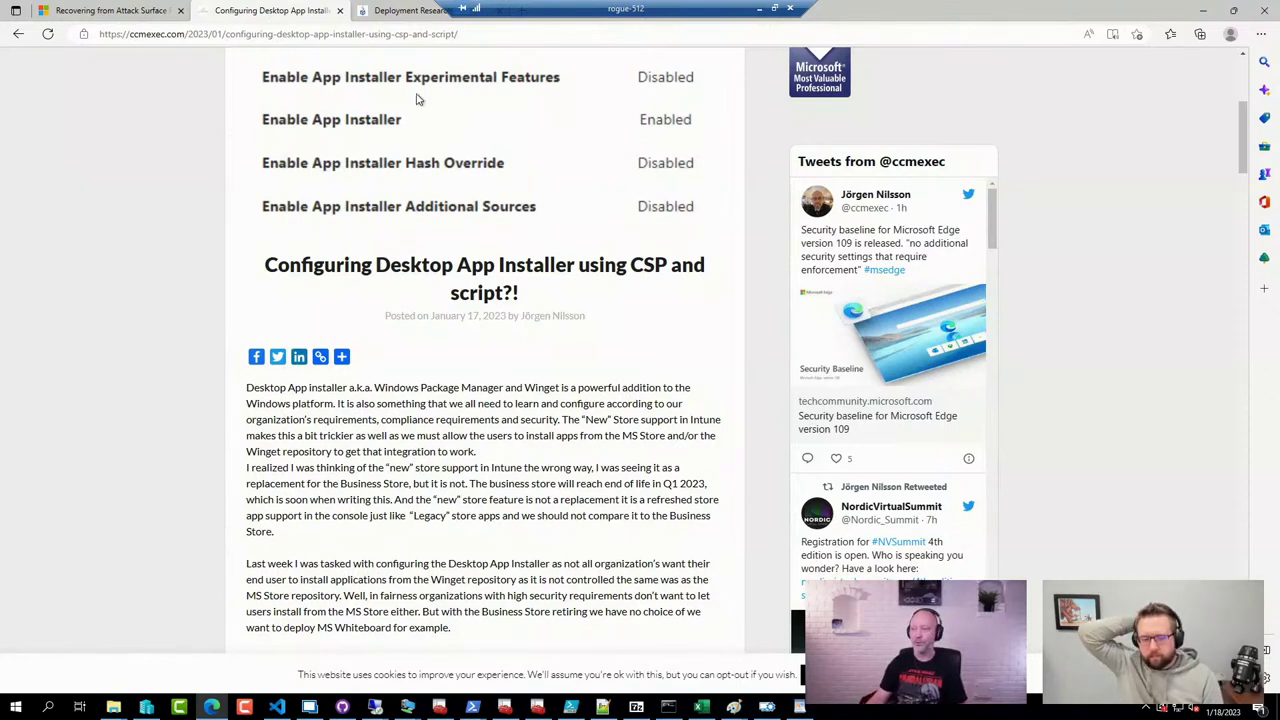
pyautogui.click(506, 34)
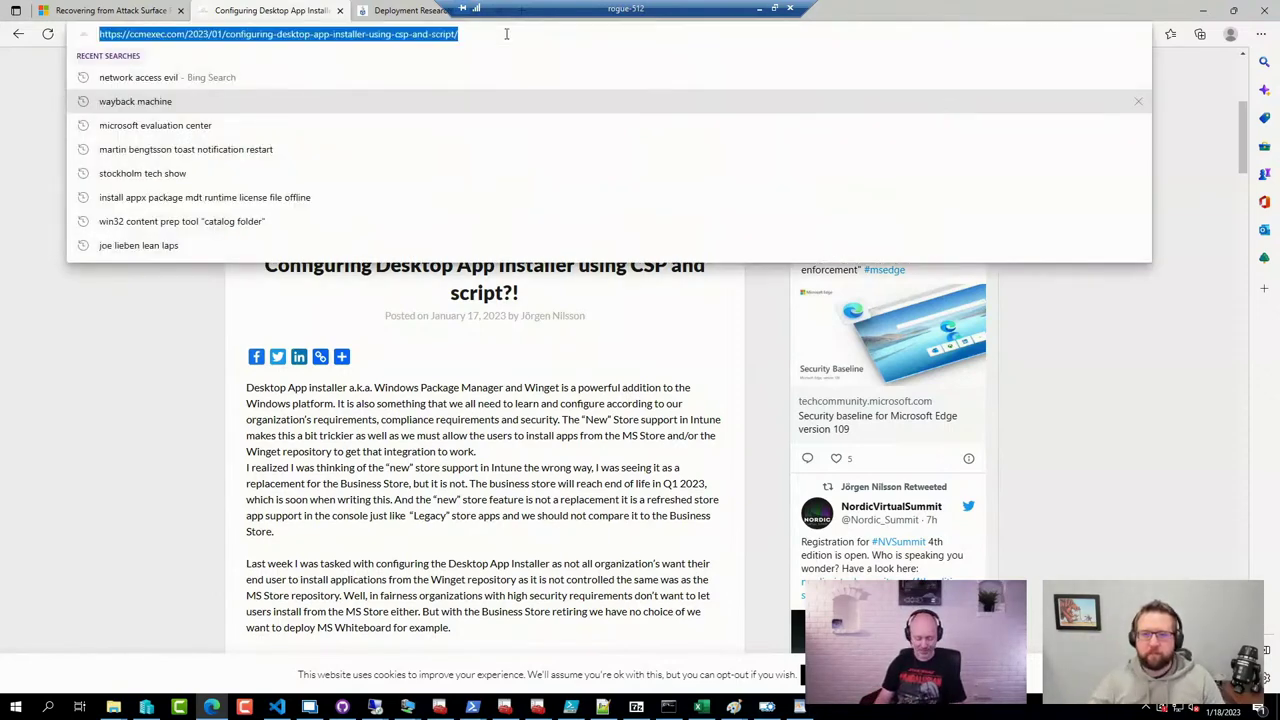
pyautogui.hotkey('ctrl', 'v')
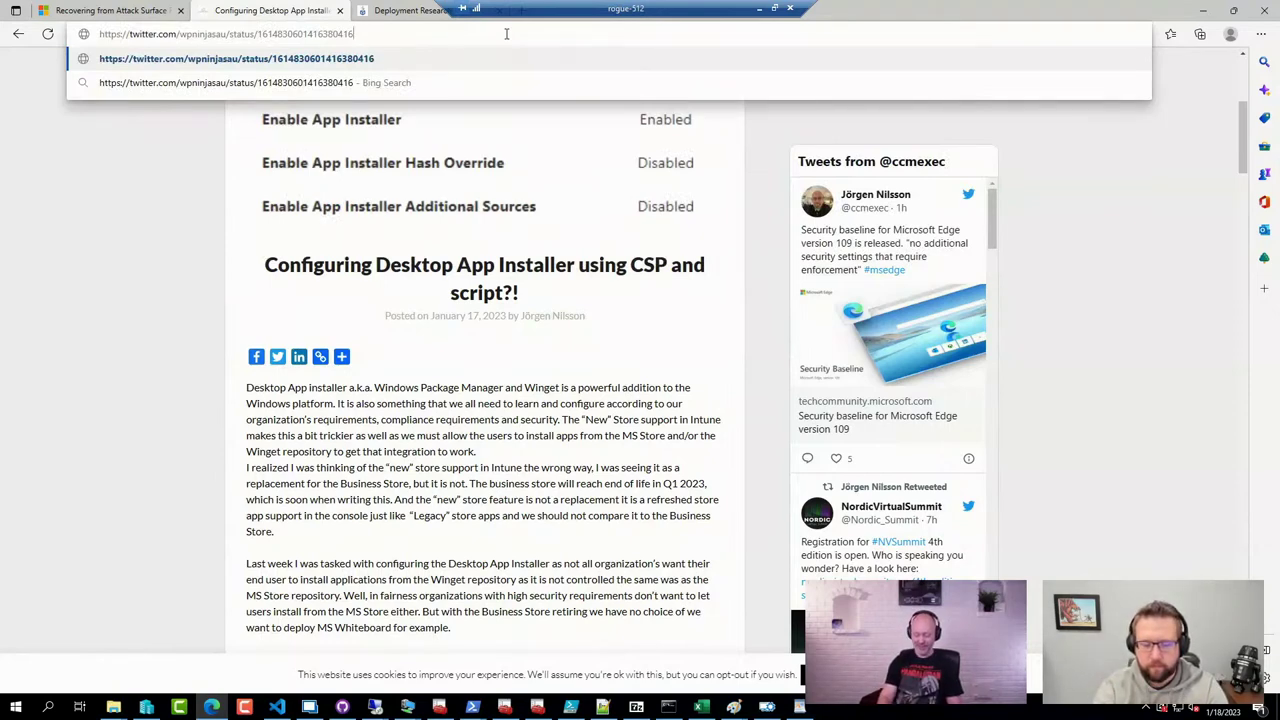
pyautogui.press('Return')
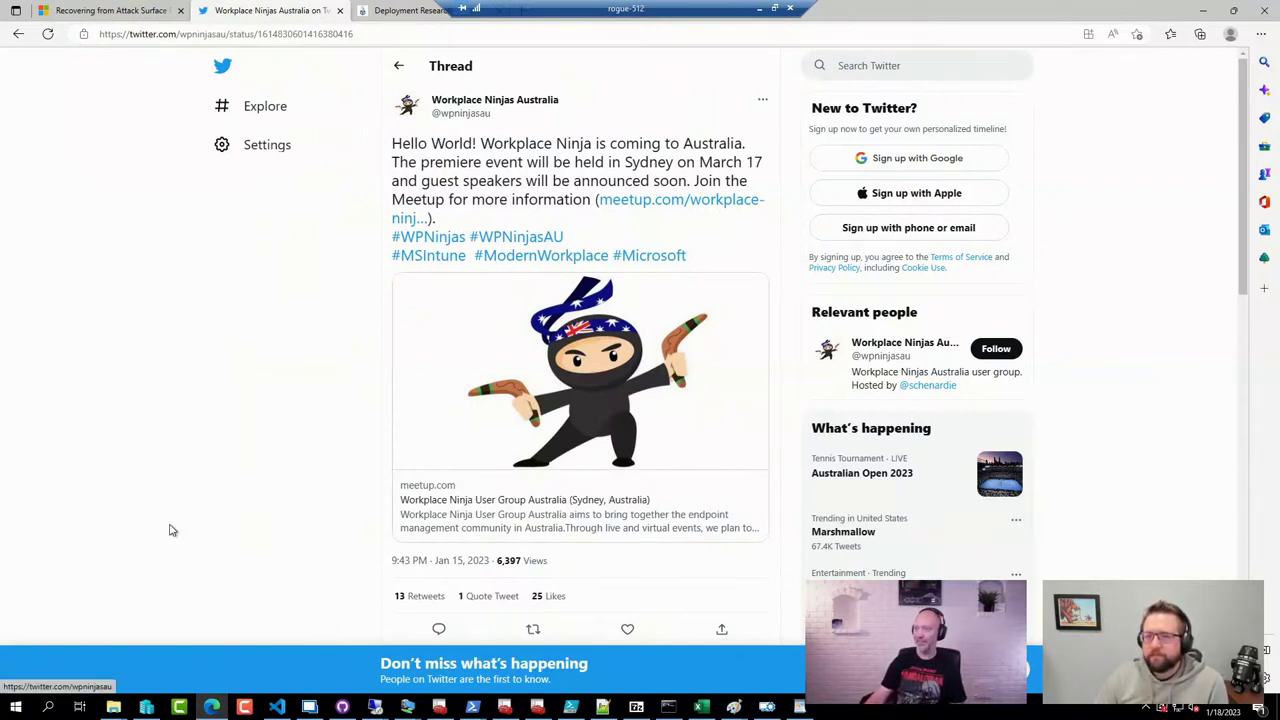
pyautogui.click(378, 36)
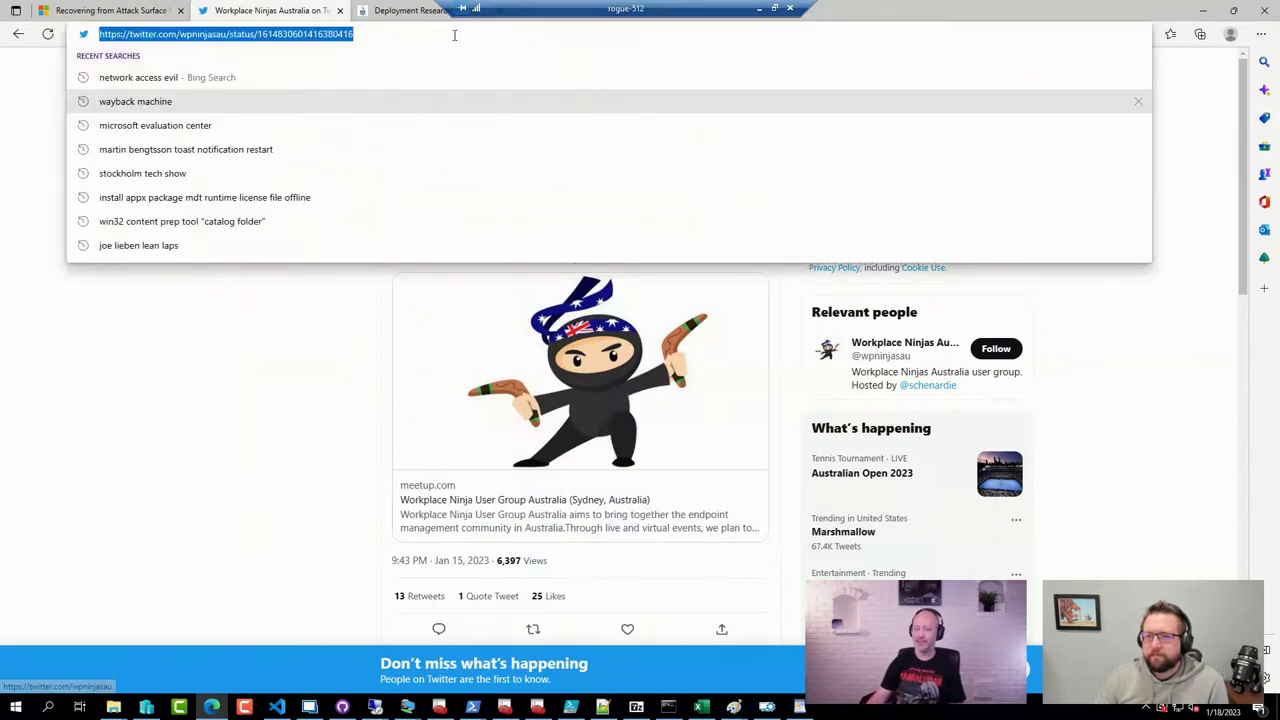
pyautogui.write('https://eskonr.com/2023/01/efficiently-identify-co-managed-devices-techniques-and-tools/')
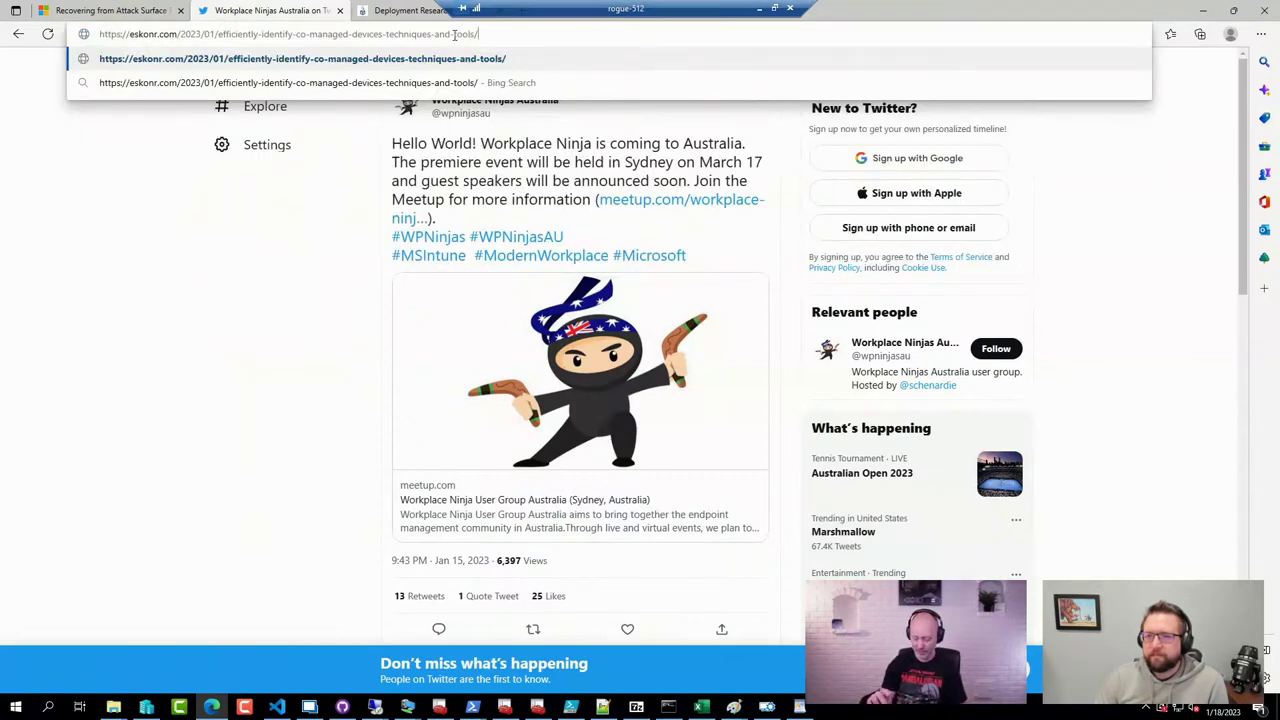
pyautogui.press('Return')
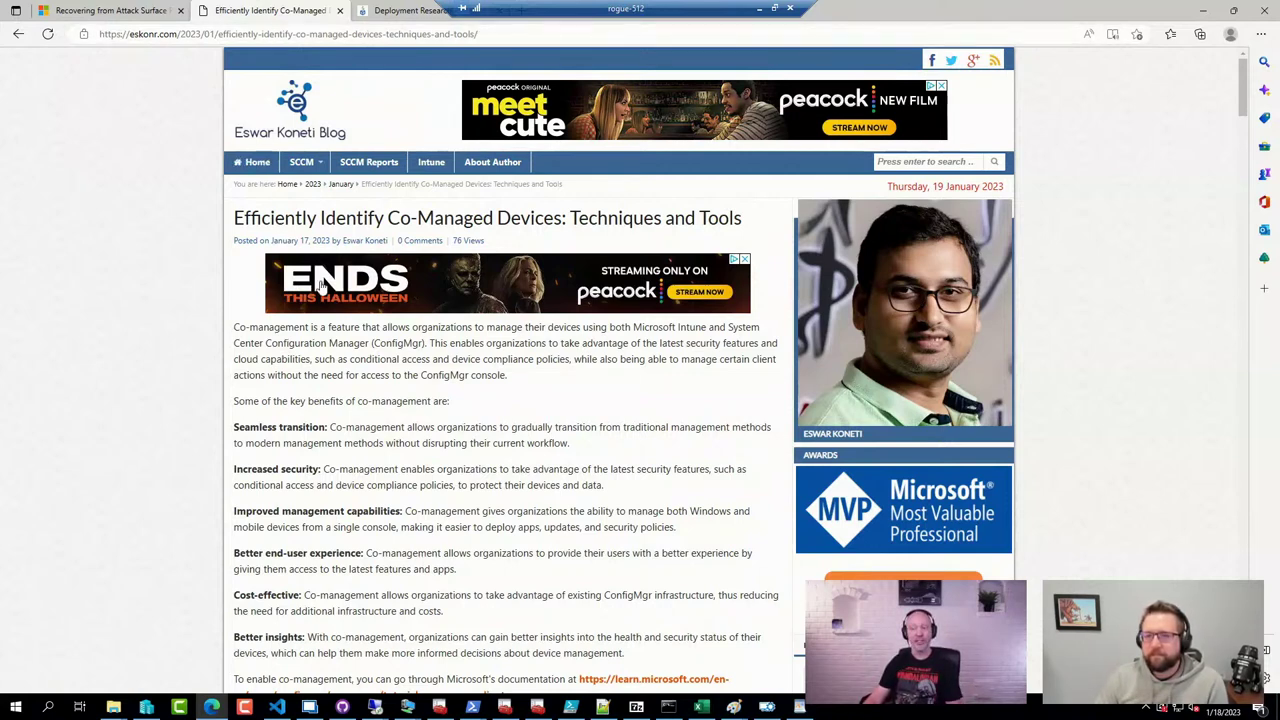
# Examine the article's methods for identifying co-managed devices, from the Intune portal reports to the Configuration Manager console, and return to its beginning
pyautogui.scroll(-3, 432, 441)
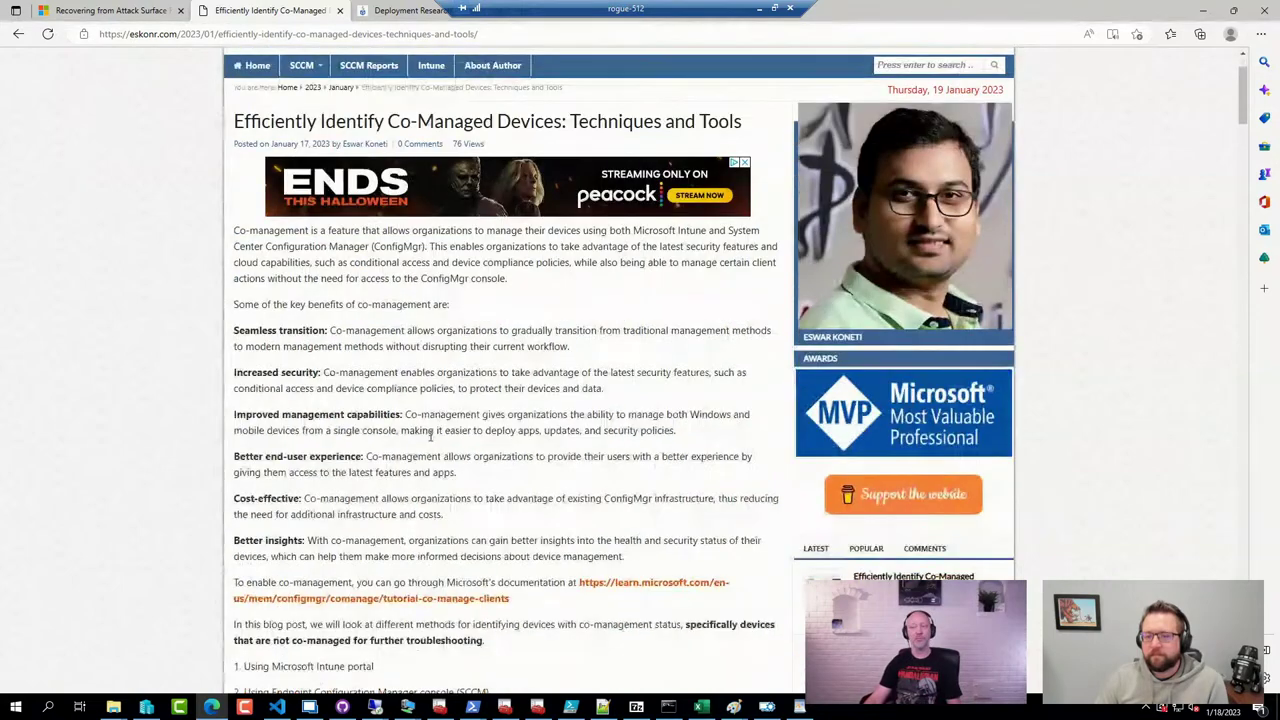
pyautogui.scroll(-3, 432, 441)
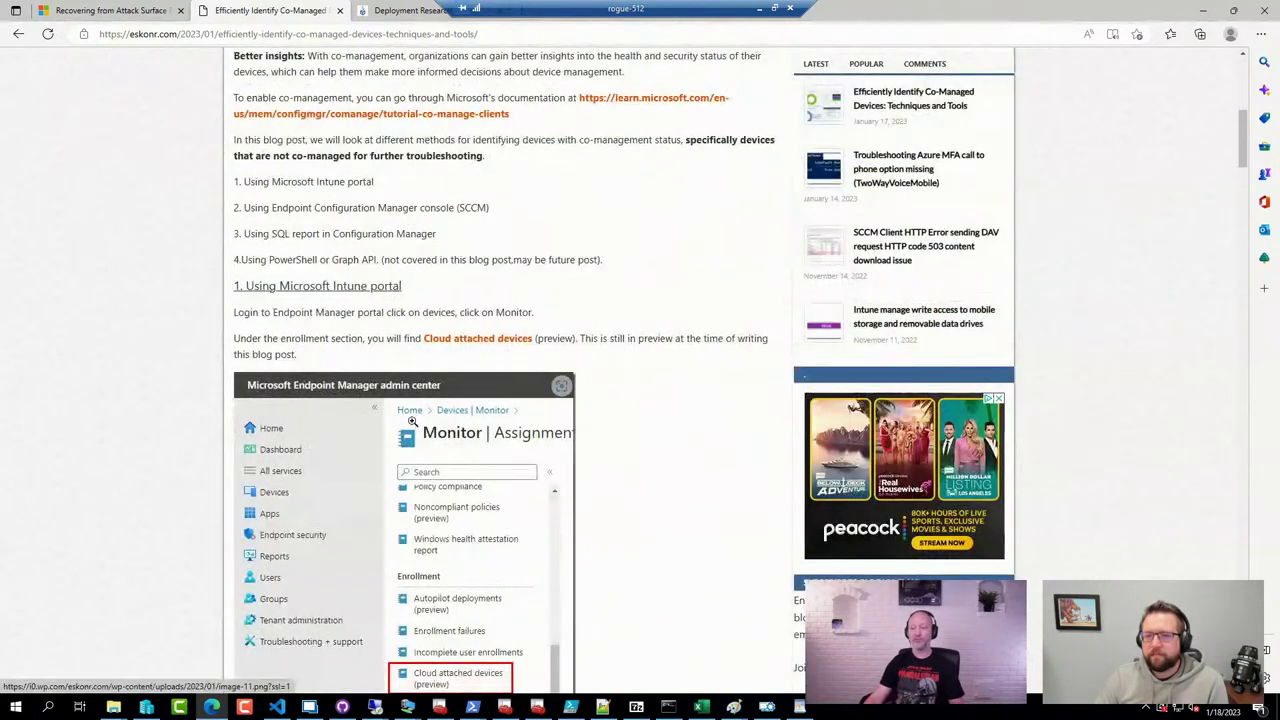
pyautogui.scroll(-4, 398, 411)
pyautogui.scroll(-5, 398, 411)
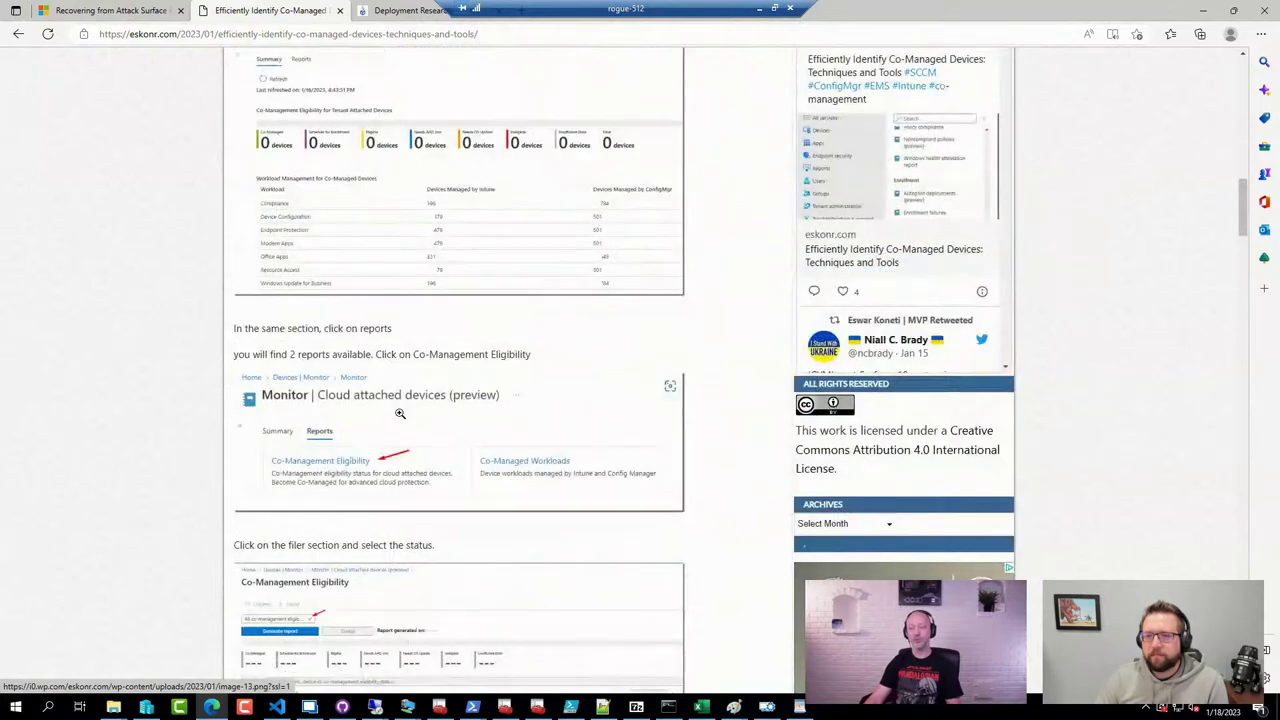
pyautogui.scroll(-6, 400, 414)
pyautogui.scroll(-5, 400, 418)
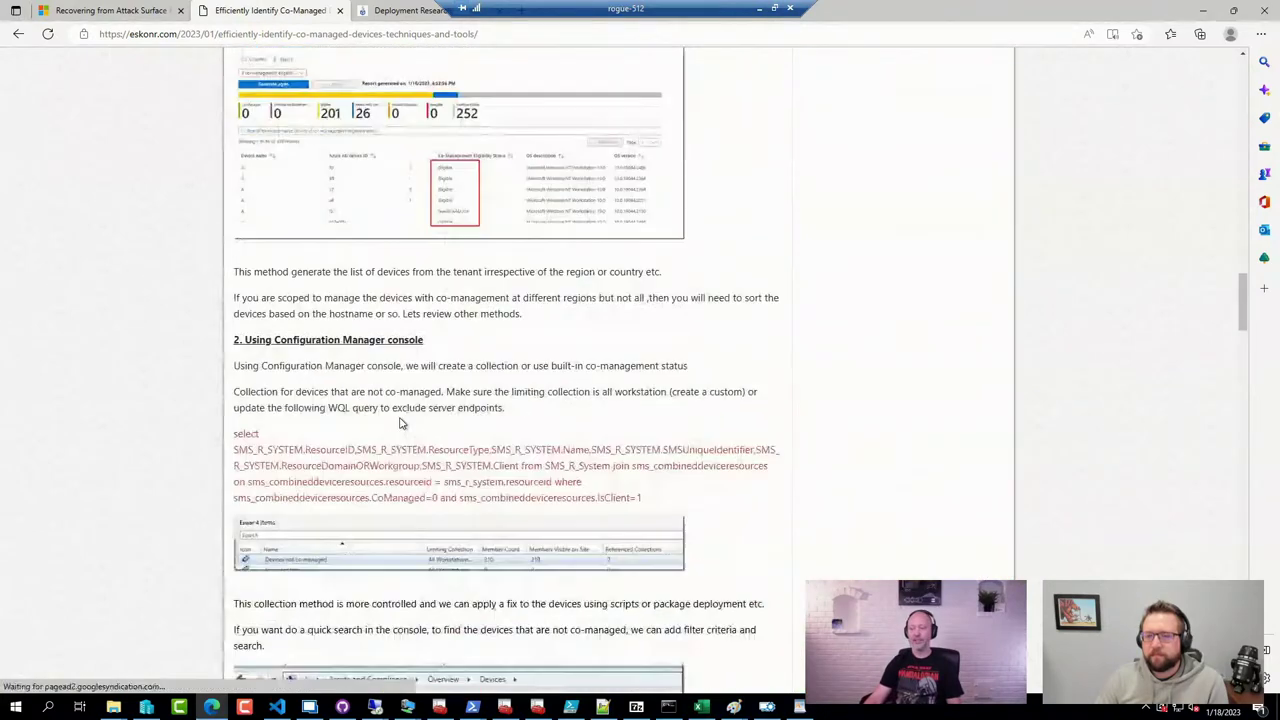
pyautogui.scroll(-3, 400, 420)
pyautogui.scroll(-2, 400, 425)
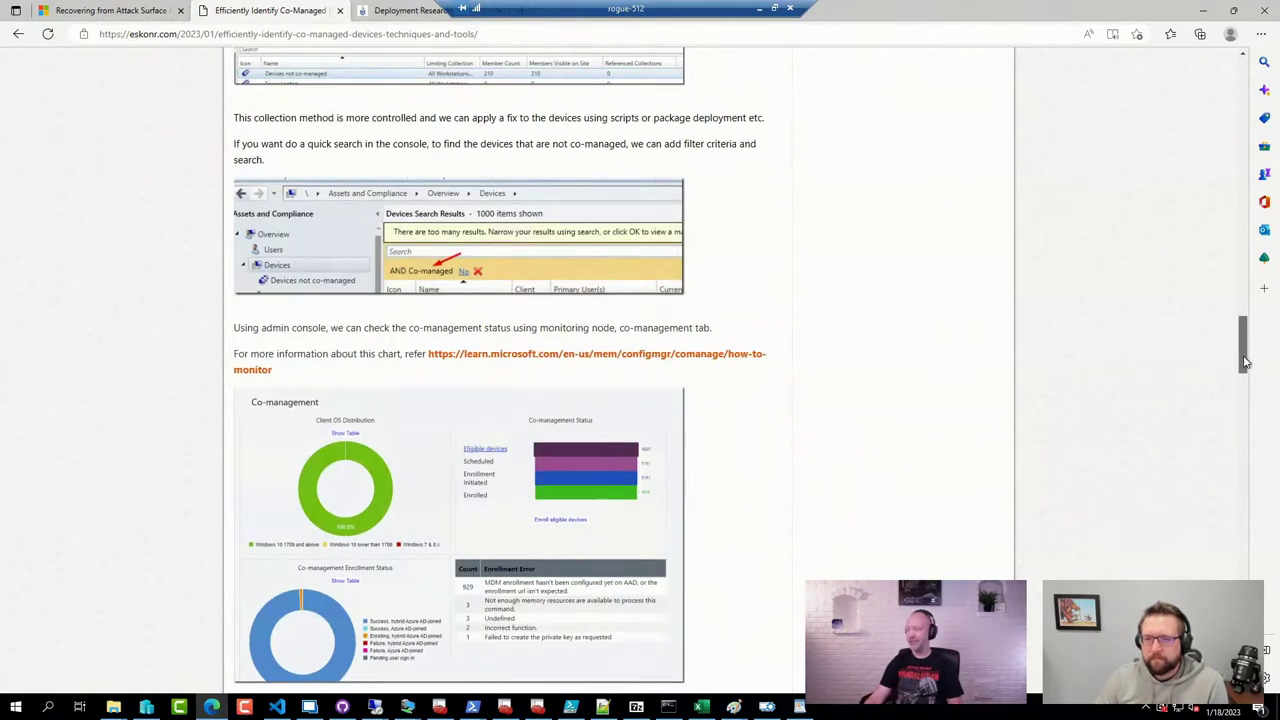
pyautogui.moveTo(1245, 362); pyautogui.dragTo(1248, 80)
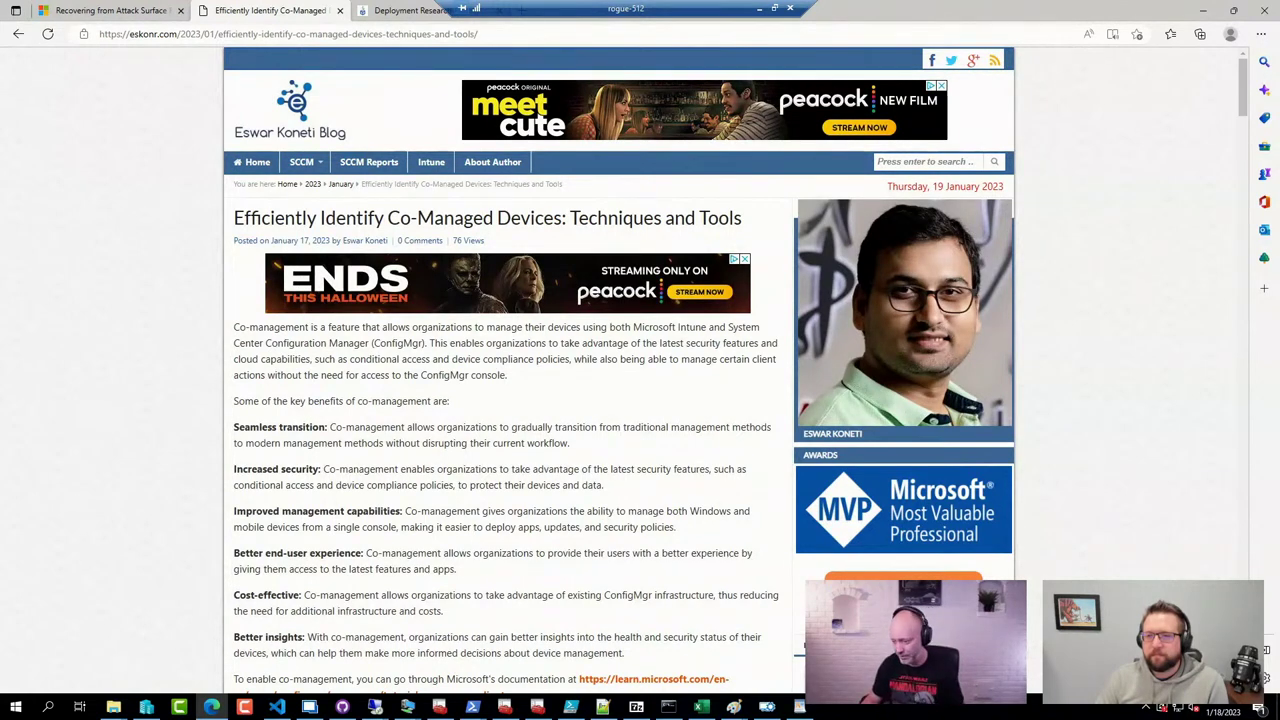
# Switch to the CM01 session in Remote Desktop Manager and select Configuration Manager 2207 in Updates and Servicing
pyautogui.click(309, 707)
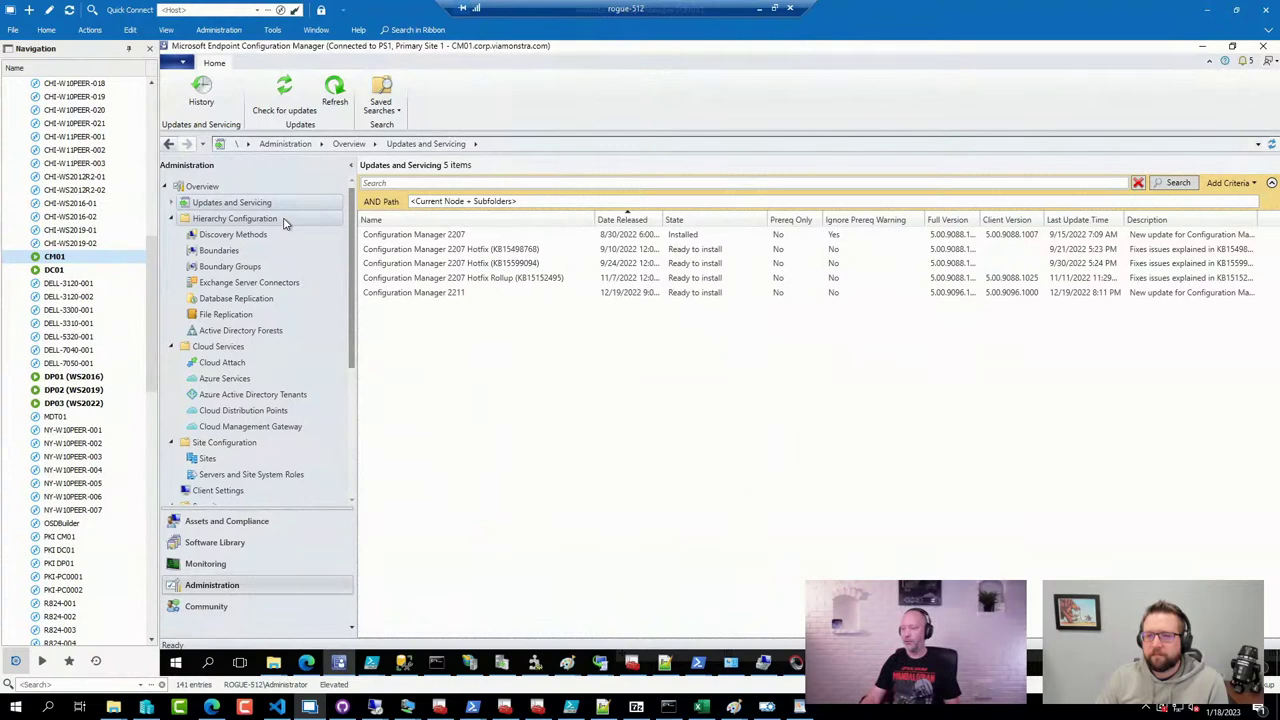
pyautogui.click(560, 292)
pyautogui.click(495, 234)
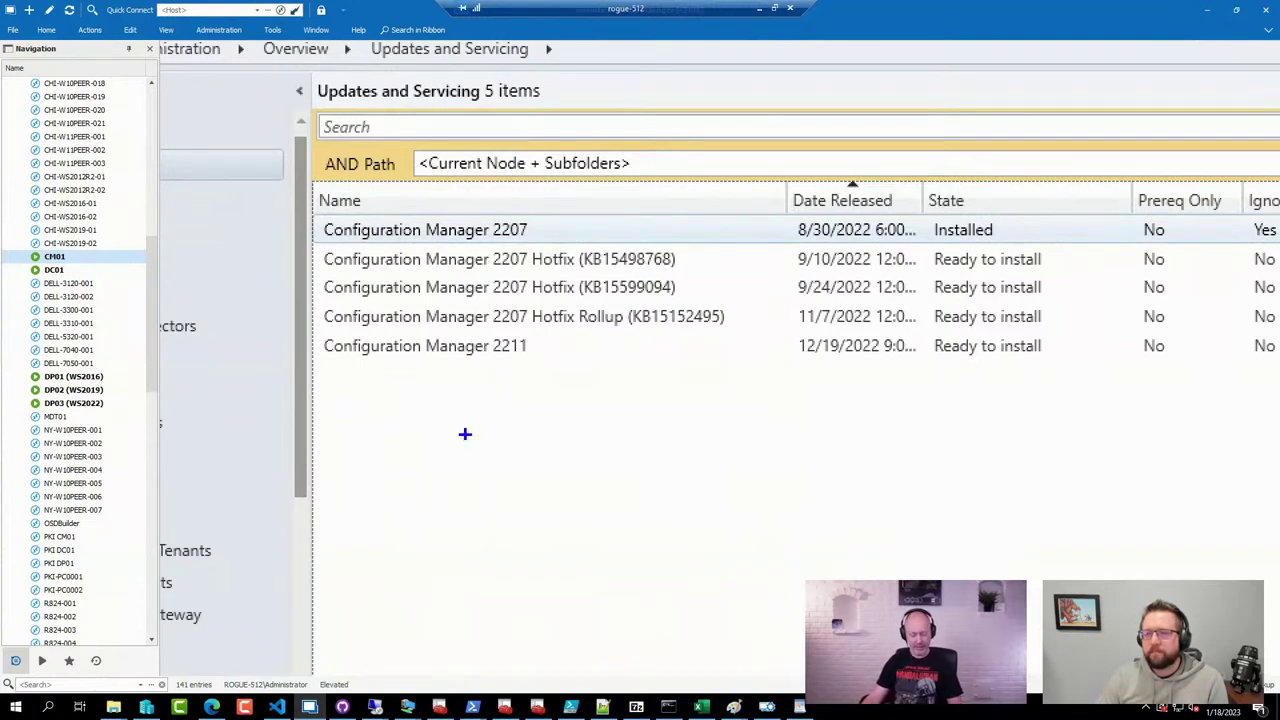
# On the magnified update list, draw a line across the installed version 2207, write 2107 below the list, and clear the annotations
pyautogui.moveTo(490, 229); pyautogui.dragTo(578, 229)
pyautogui.write('t')
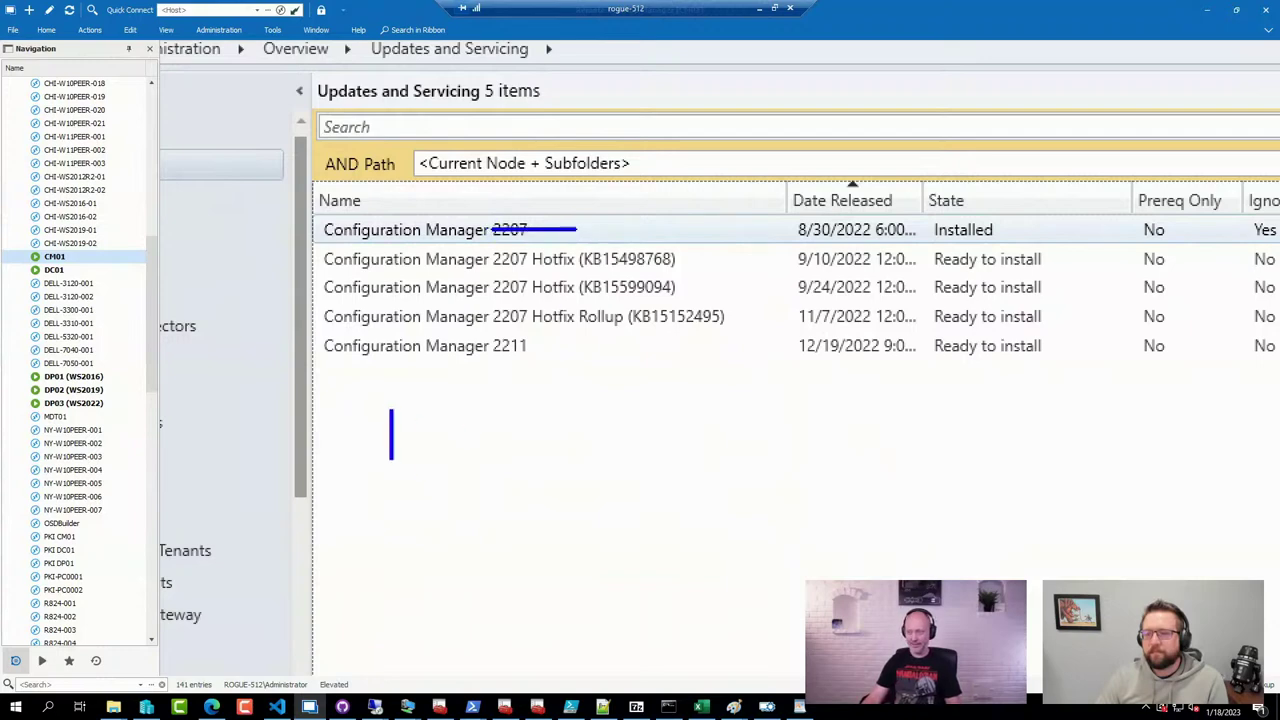
pyautogui.write('2107')
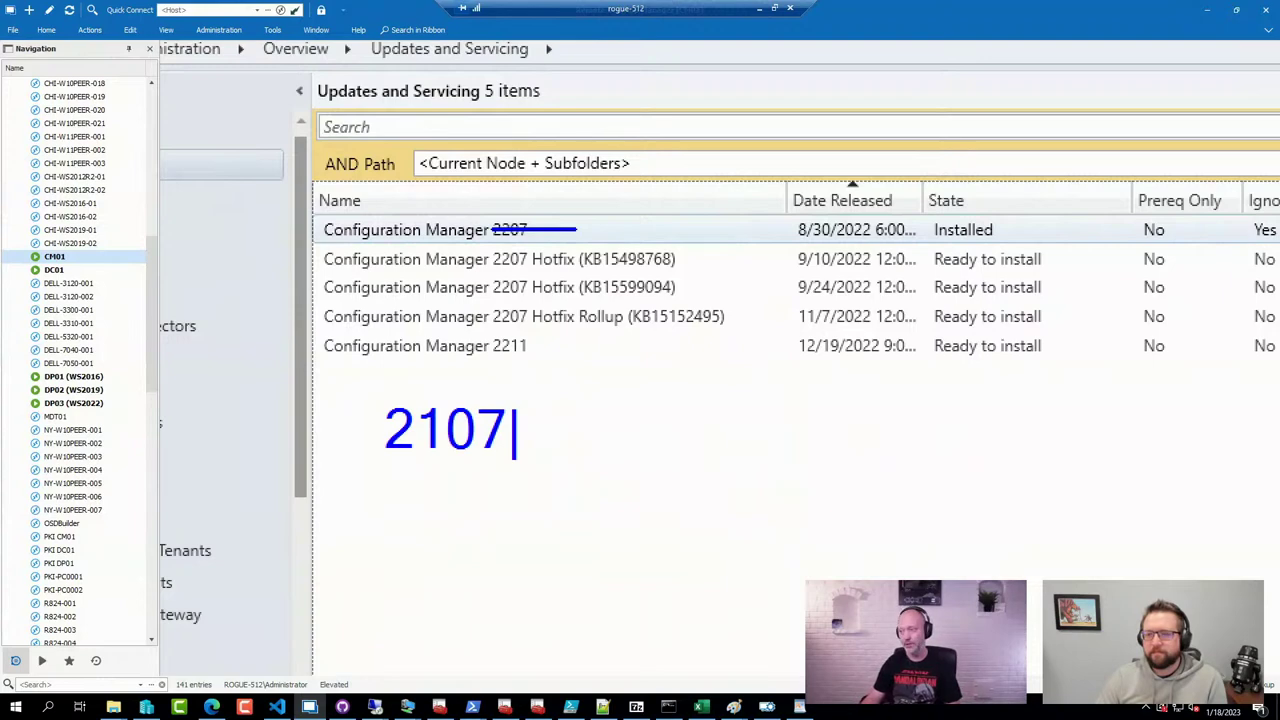
pyautogui.press('Escape')
pyautogui.press('Escape')
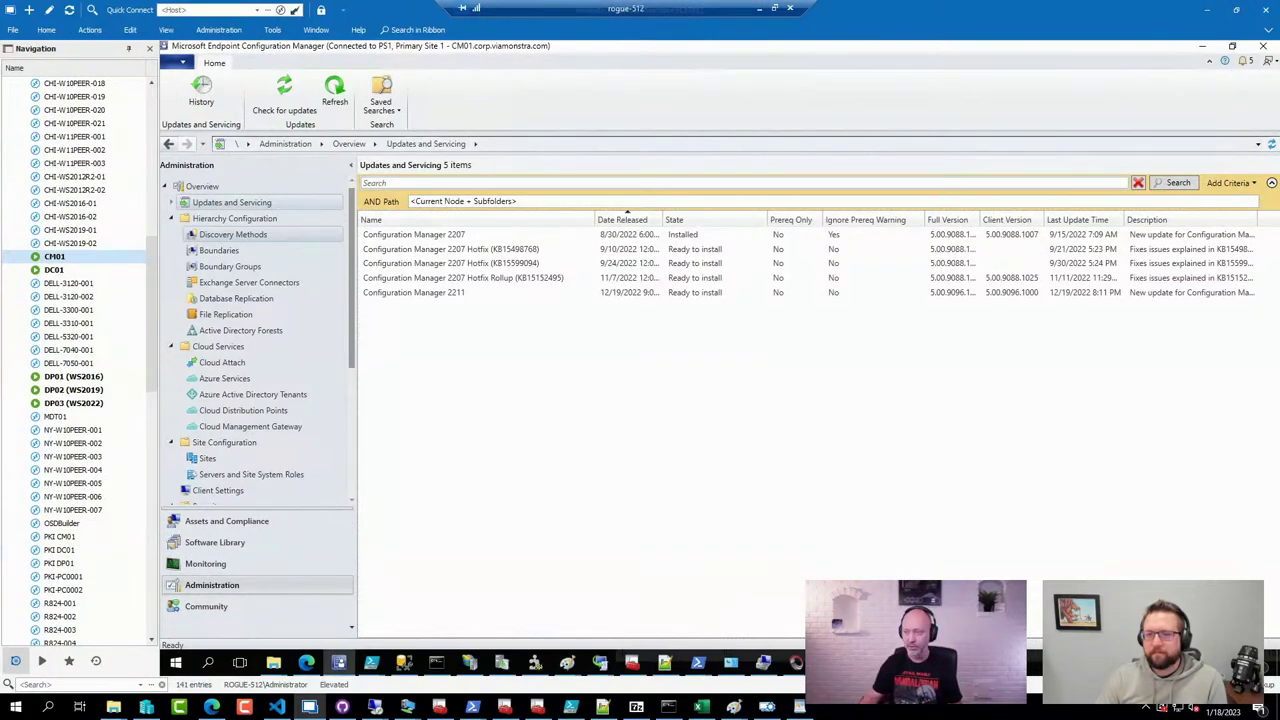
pyautogui.click(212, 707)
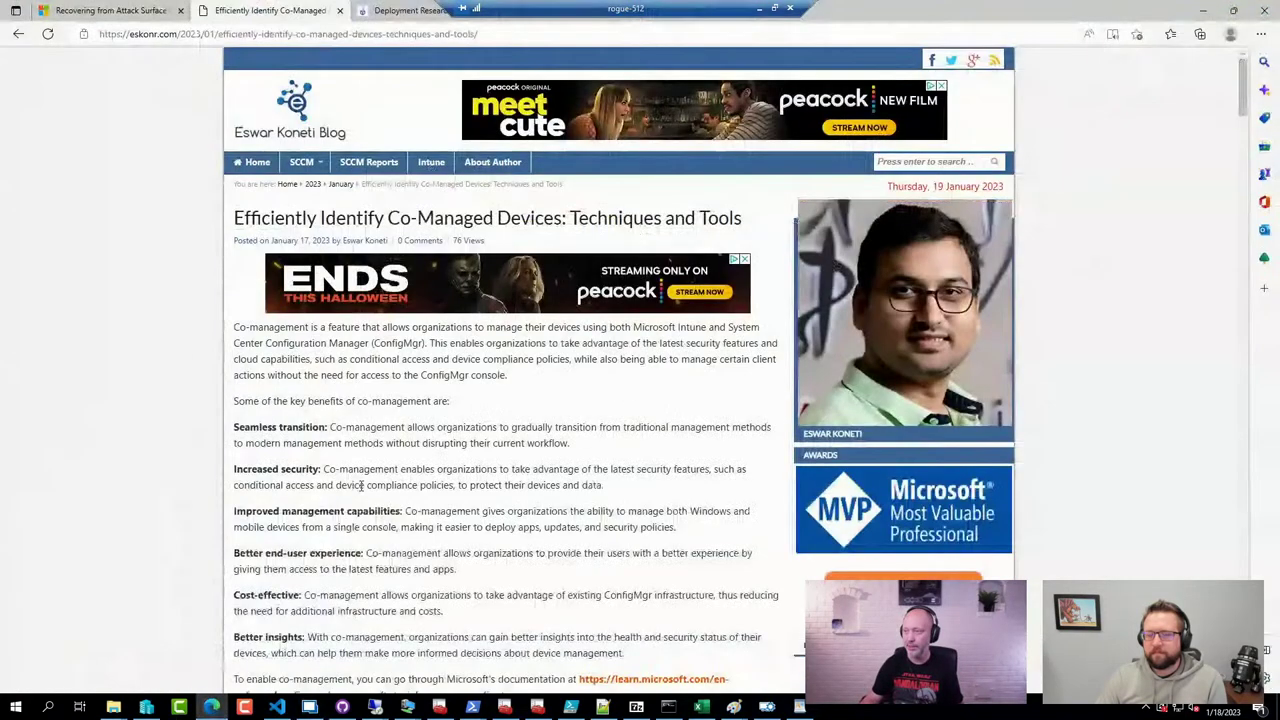
pyautogui.click(340, 37)
pyautogui.write('https://learn.microsoft.com/en-us/lifecycle/products/microsoft-endpoint-configuration-manager')
pyautogui.press('Return')
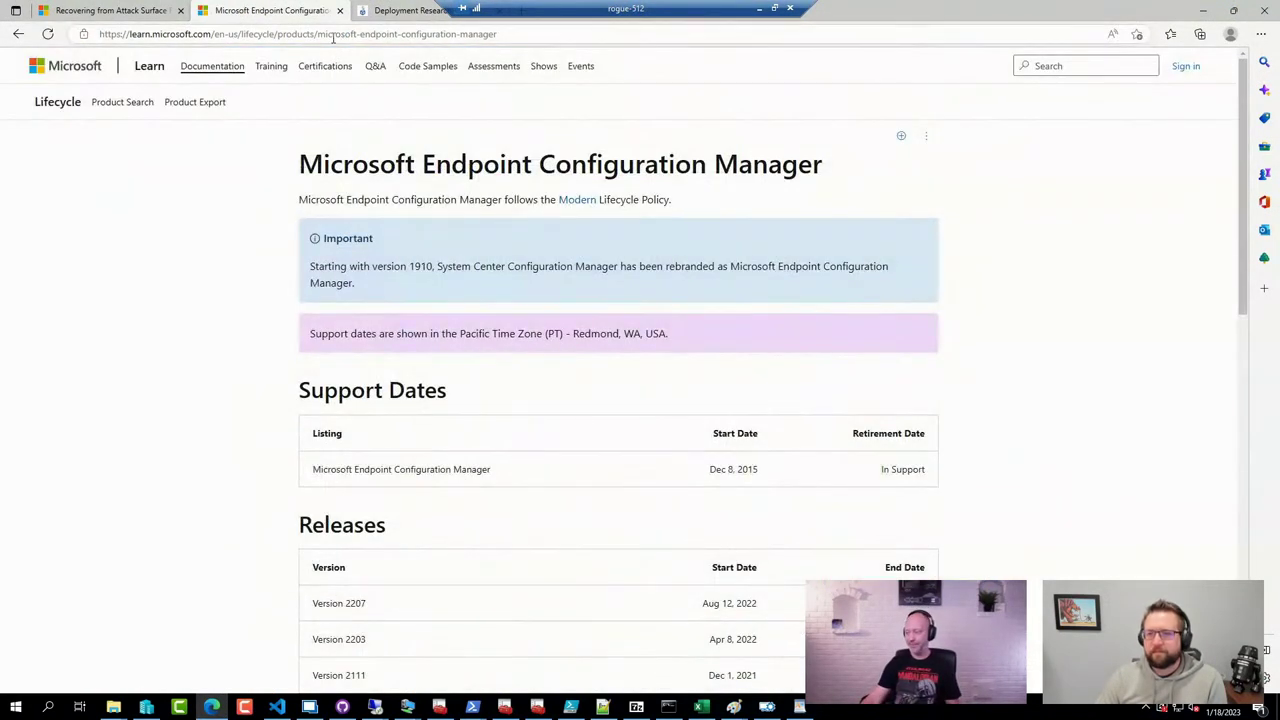
# In the Releases table, draw red boxes around Version 2107 and its end date
pyautogui.scroll(-2, 610, 325)
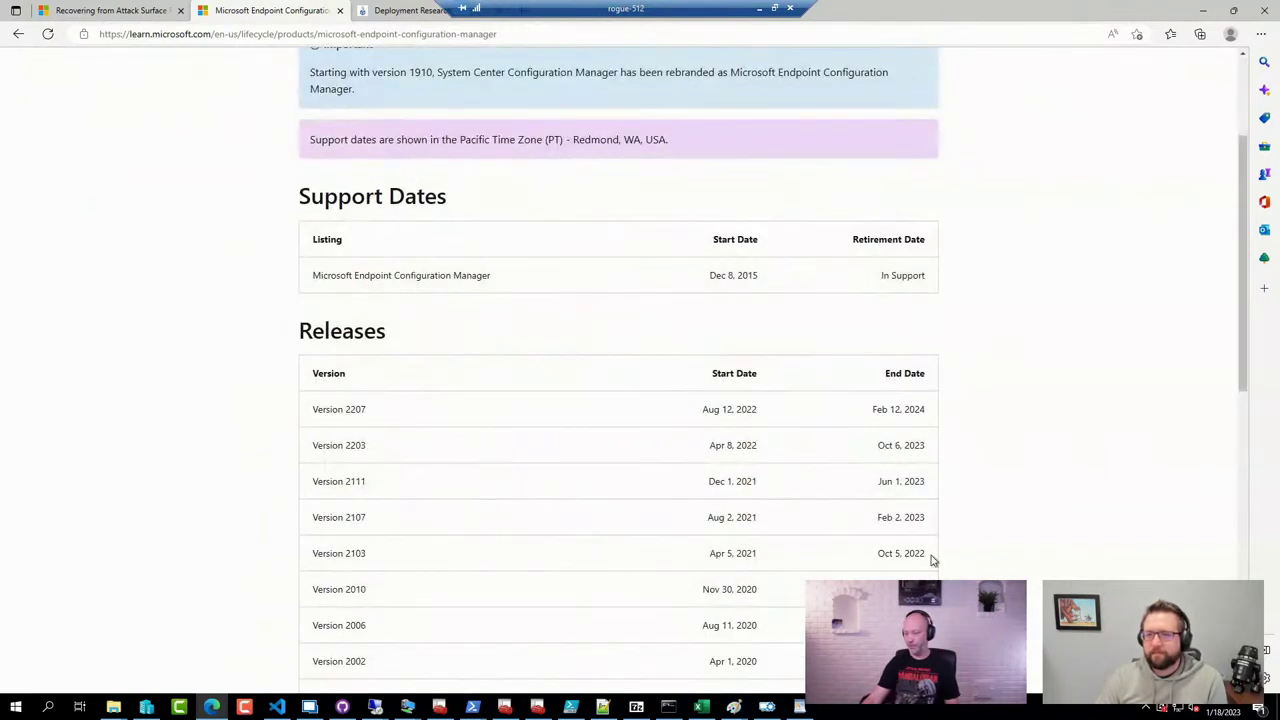
pyautogui.moveTo(868, 503); pyautogui.dragTo(968, 533)
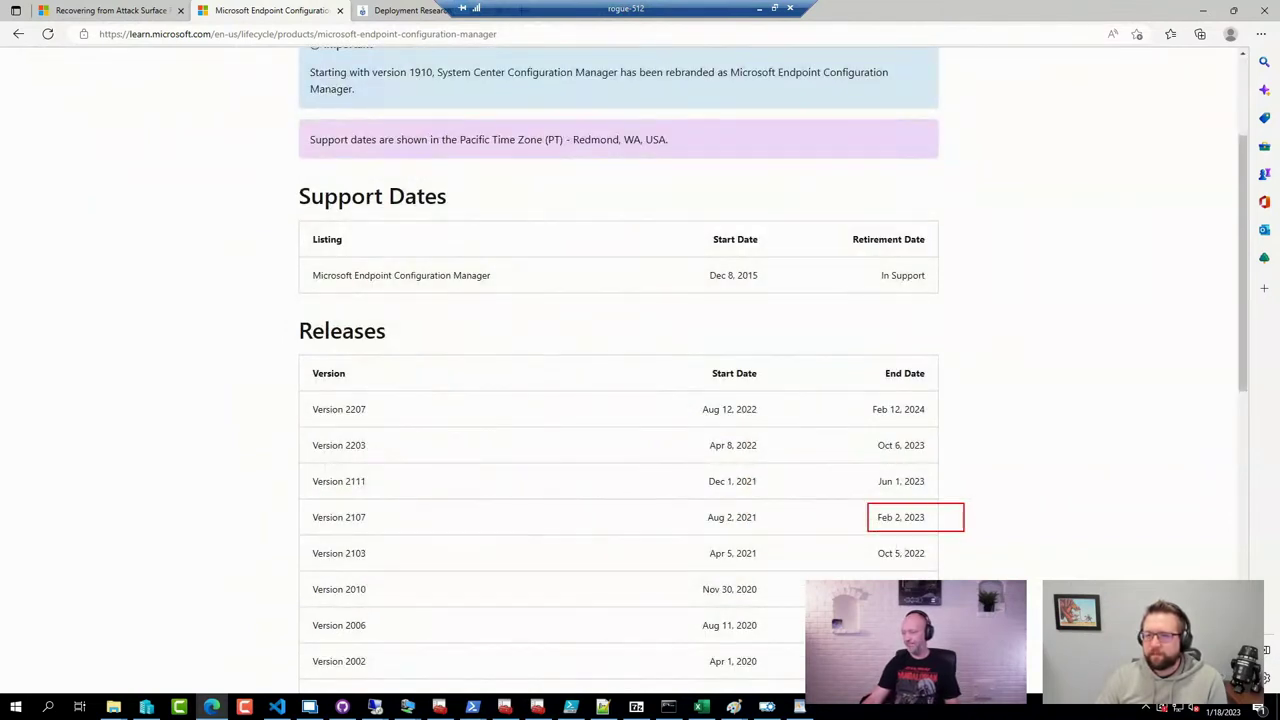
pyautogui.moveTo(303, 502); pyautogui.dragTo(402, 539)
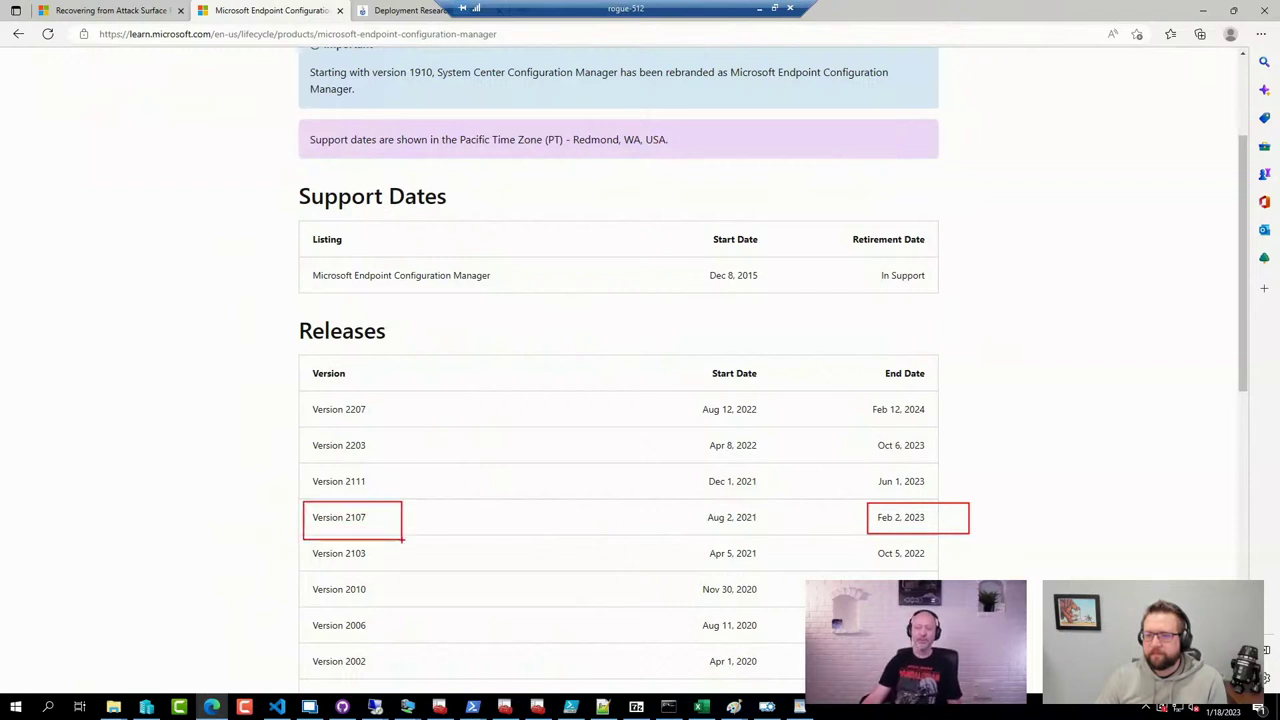
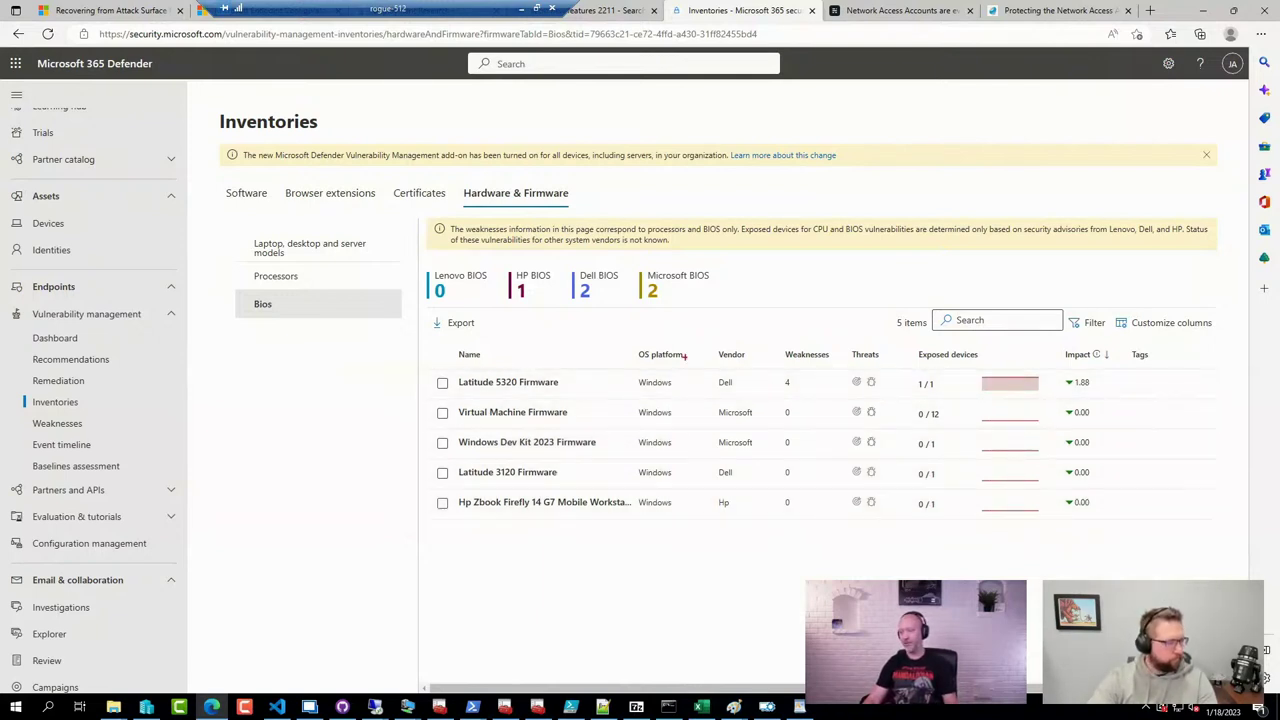
# In the Defender BIOS inventory, temporarily box the weaknesses, threats and exposed devices of the Latitude 5320 Firmware
pyautogui.moveTo(755, 347); pyautogui.dragTo(963, 398)
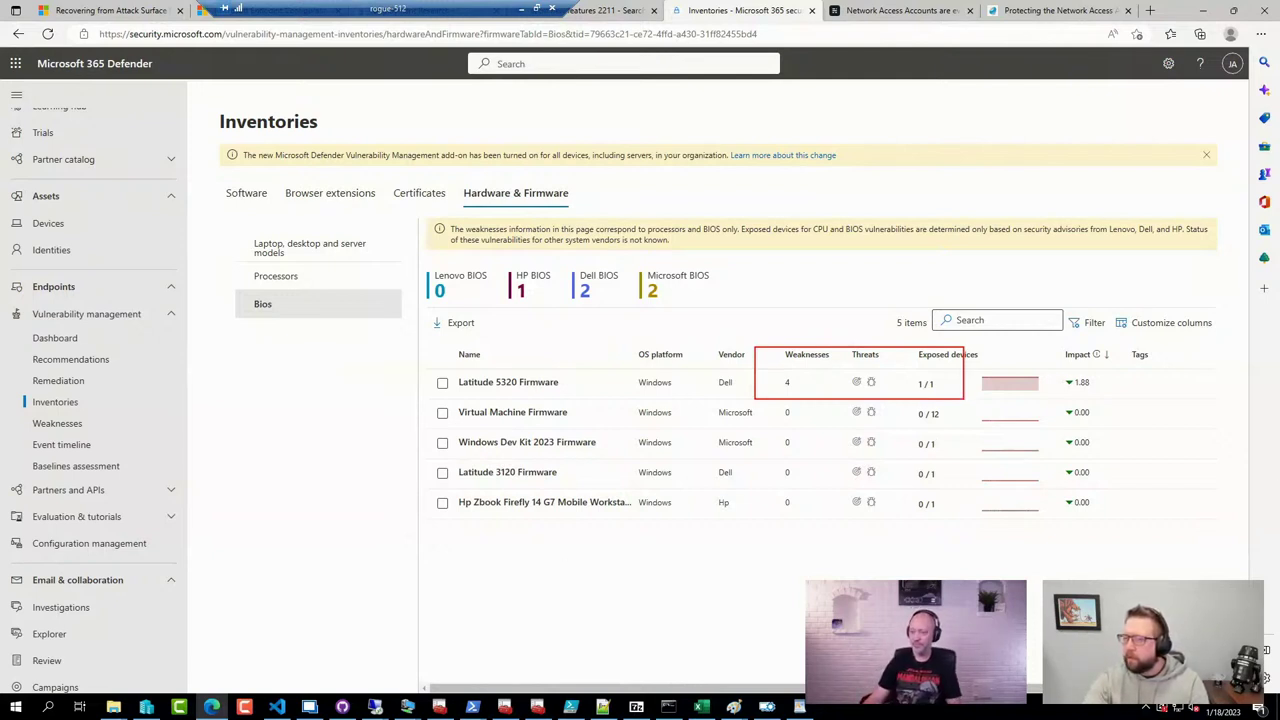
pyautogui.press('Escape')
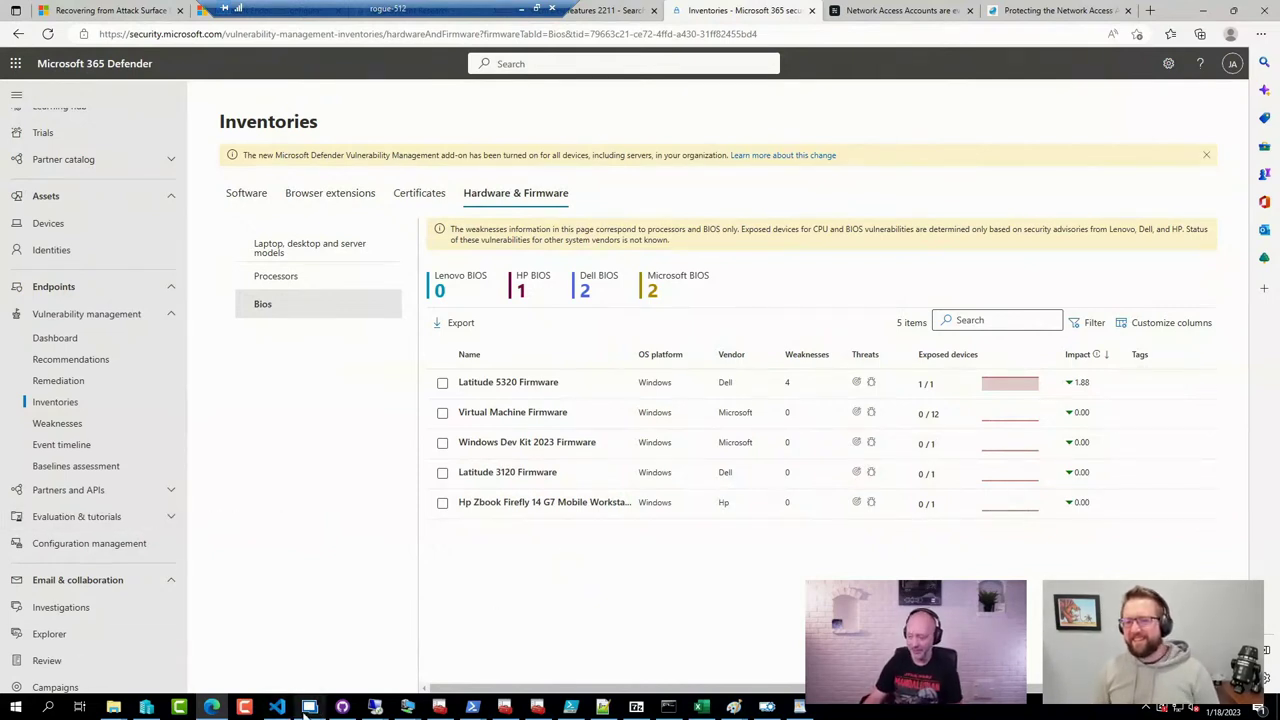
# Switch to the CM01 session in Remote Desktop Manager and bring up its File Explorer window on the Windows 10 x64 Settings folder
pyautogui.moveTo(311, 711)
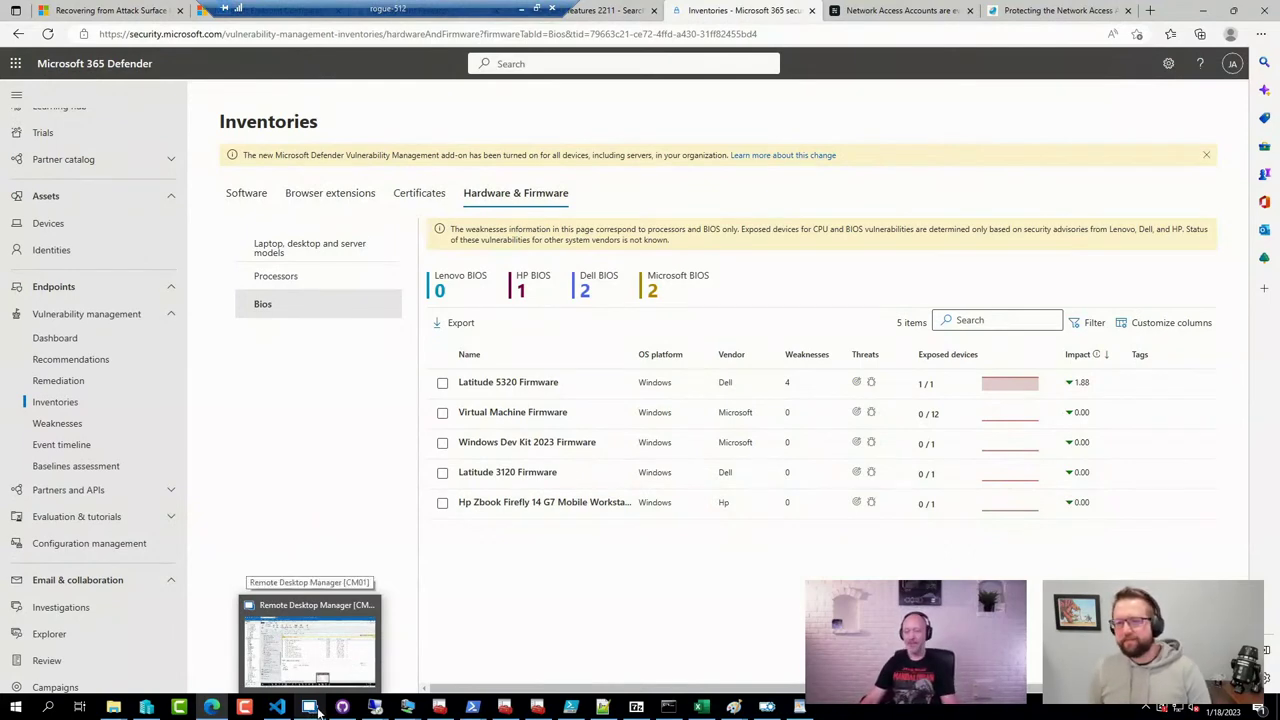
pyautogui.moveTo(375, 708)
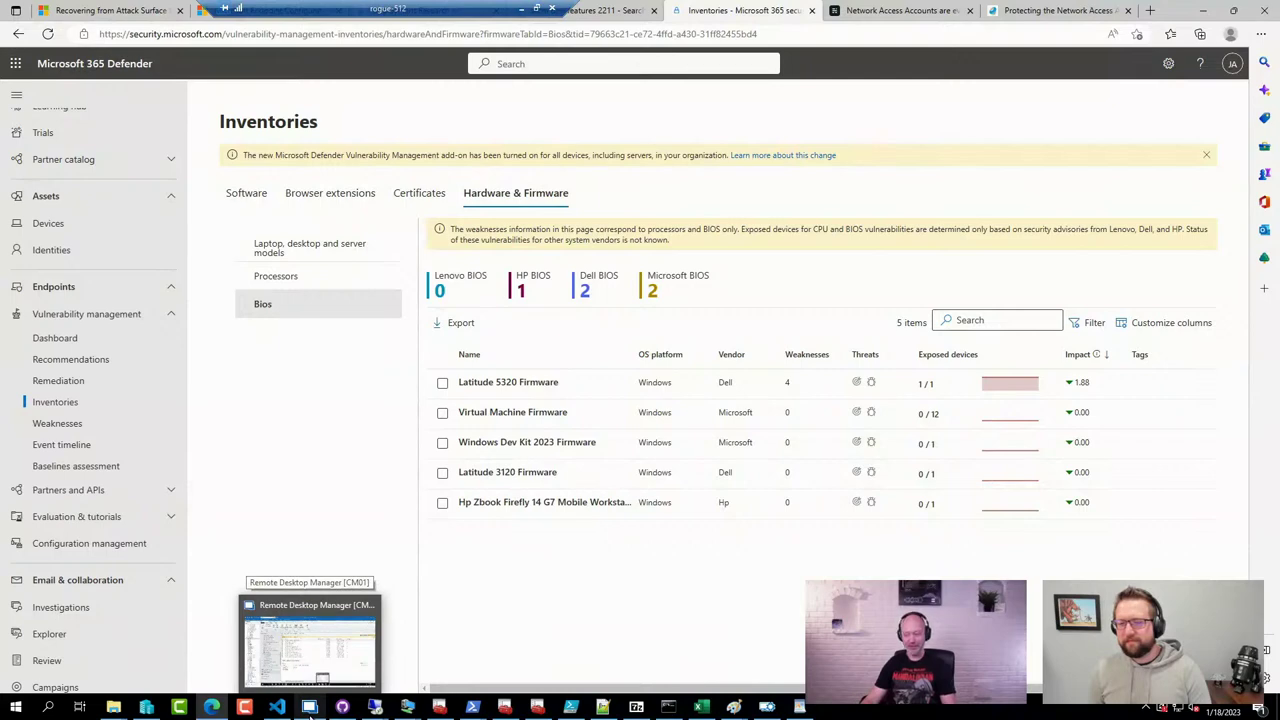
pyautogui.click(311, 710)
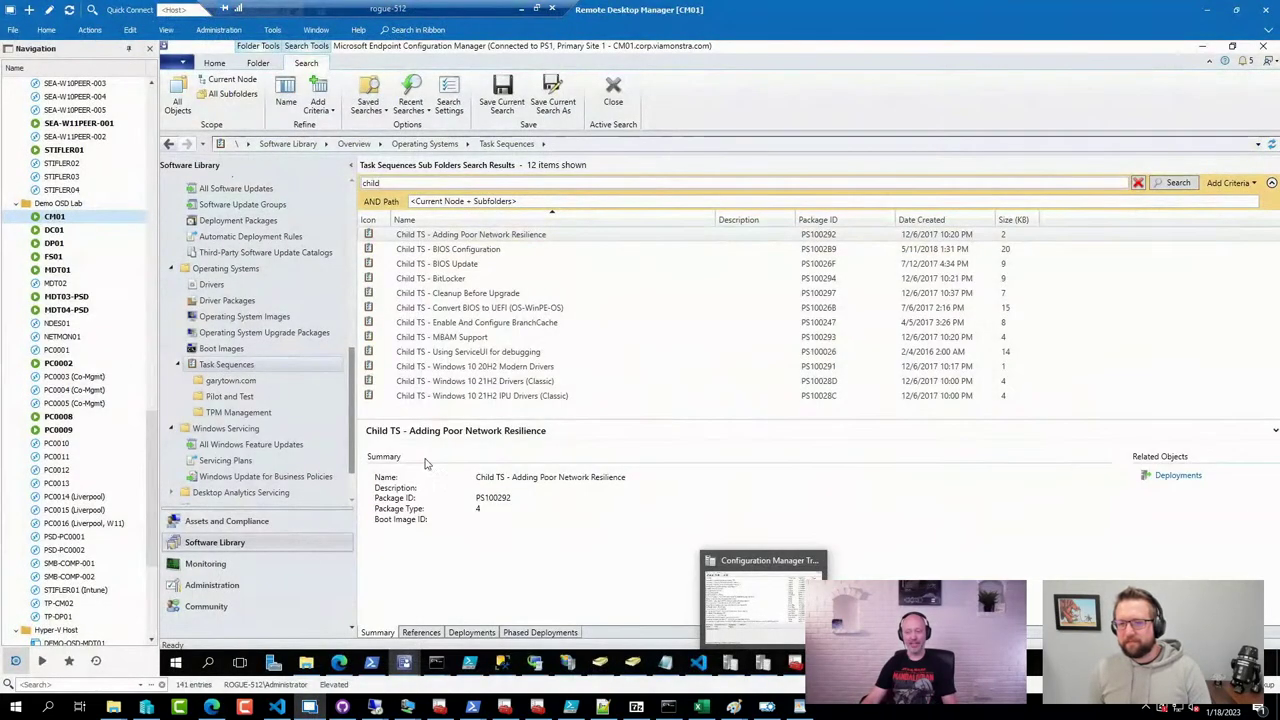
pyautogui.click(310, 558)
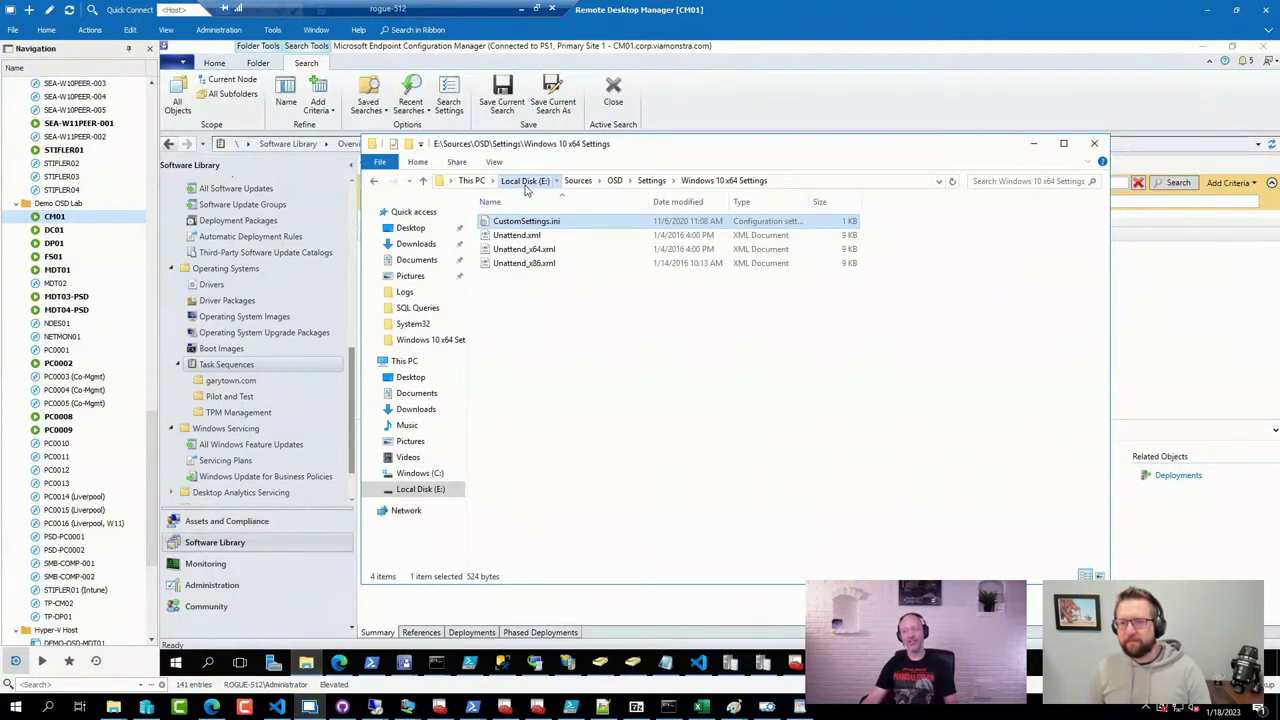
# Open the SCCMTSMonitor folder on the E: drive and view the XML files in its PS100303 subfolder
pyautogui.click(527, 184)
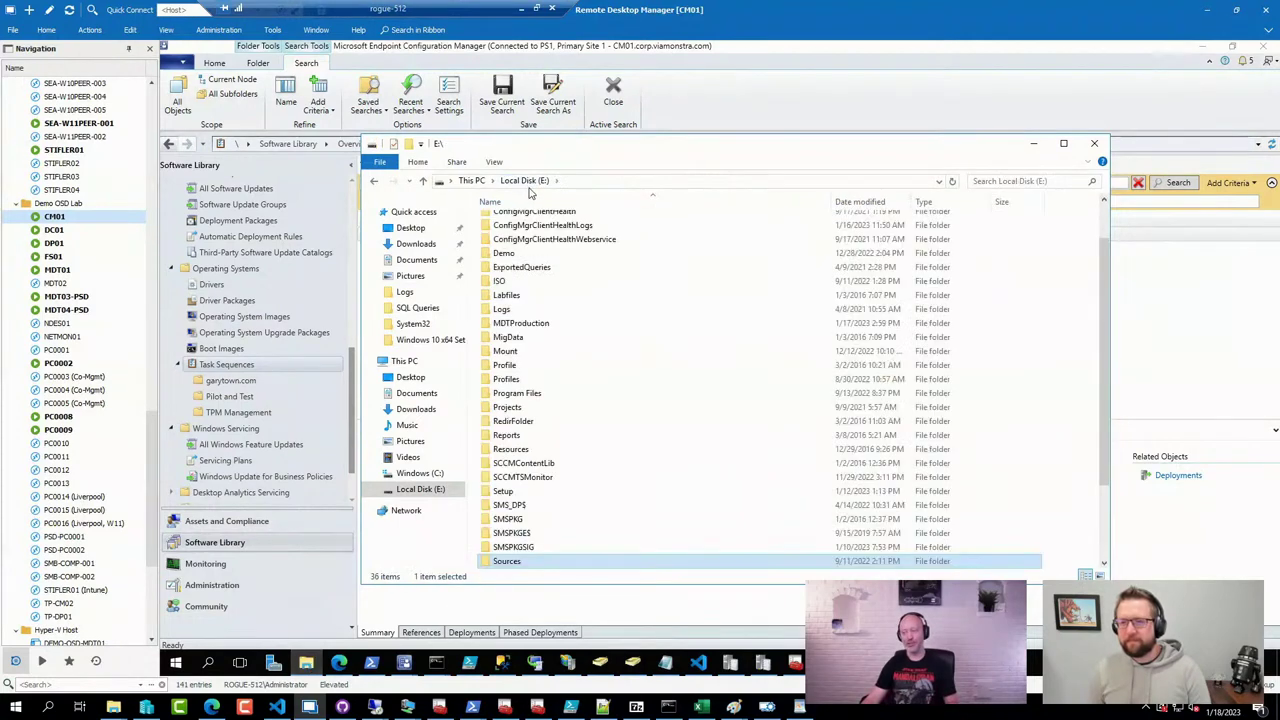
pyautogui.doubleClick(533, 479)
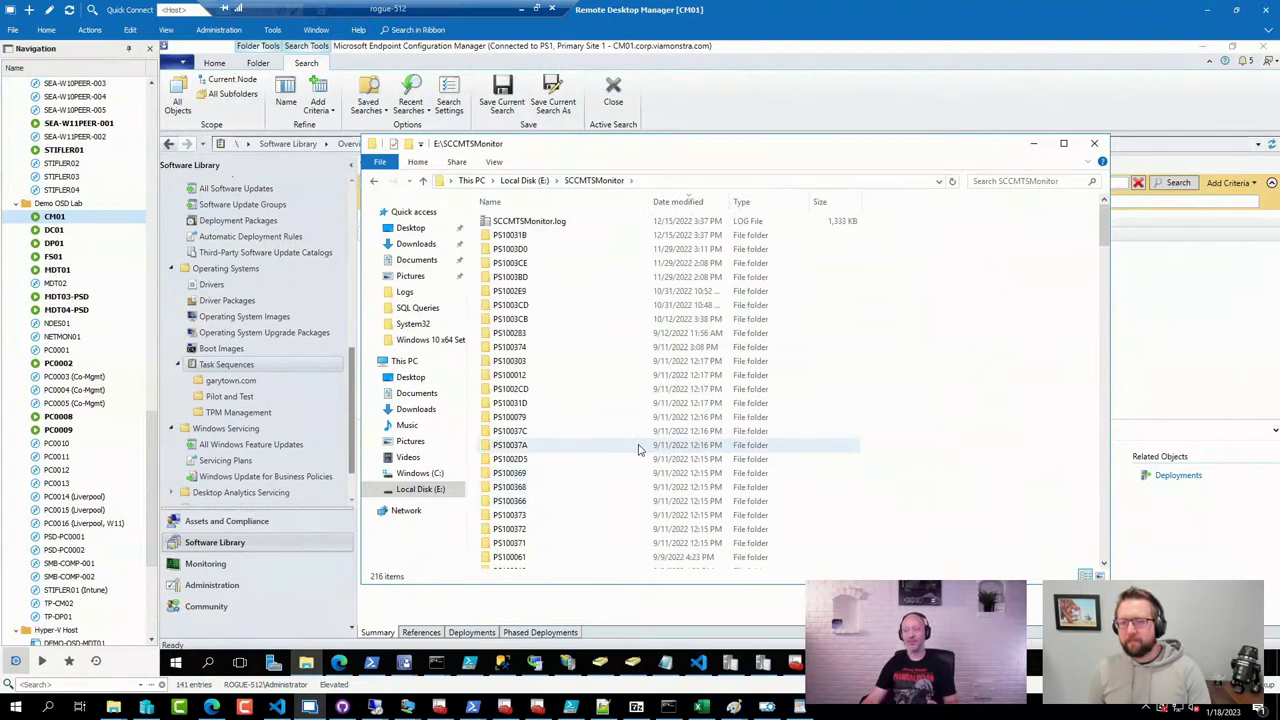
pyautogui.doubleClick(508, 361)
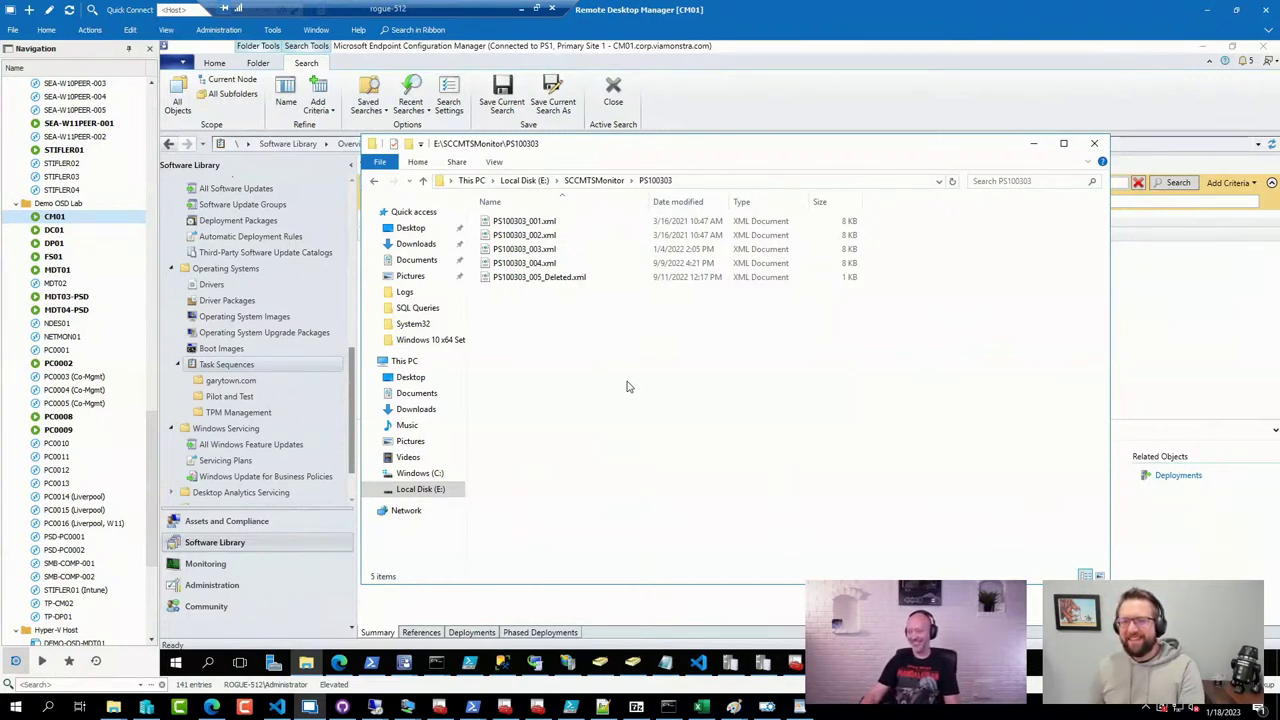
# Return to the SCCMTSMonitor folder and move the selection to PS10031D, ending in the Configuration Manager console
pyautogui.hotkey('alt', 'Up')
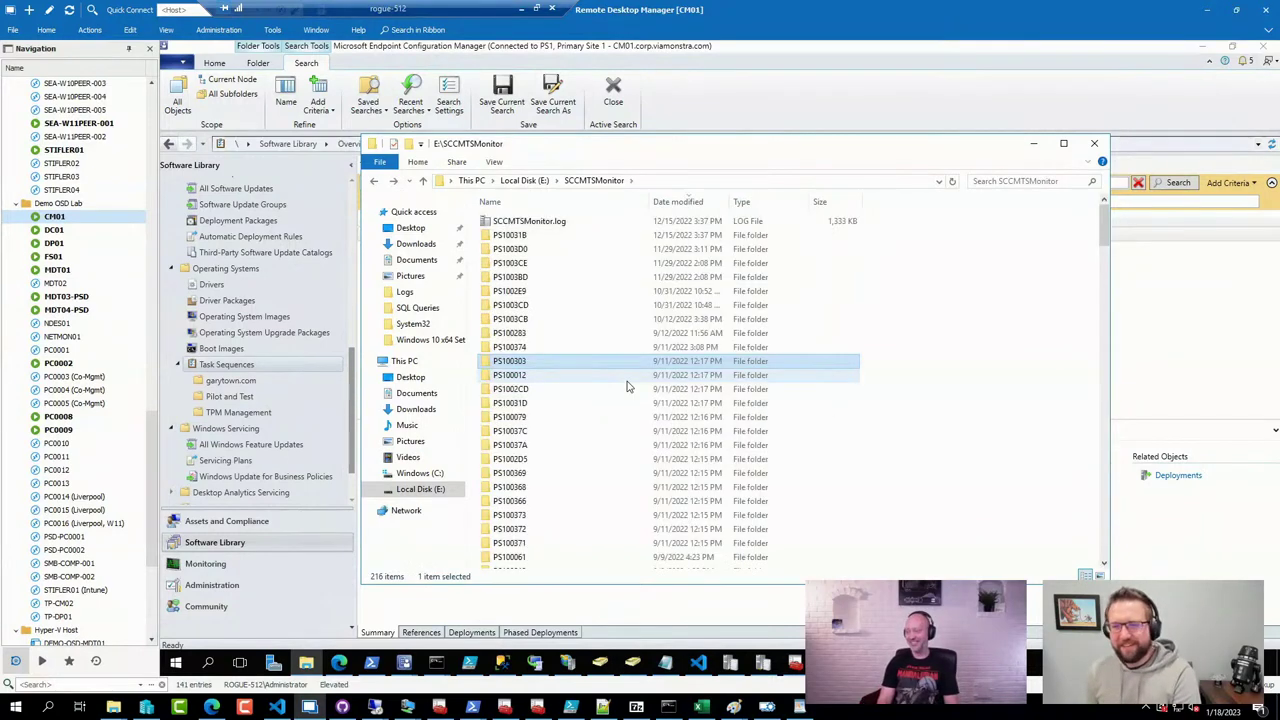
pyautogui.click(627, 381)
pyautogui.press('Down')
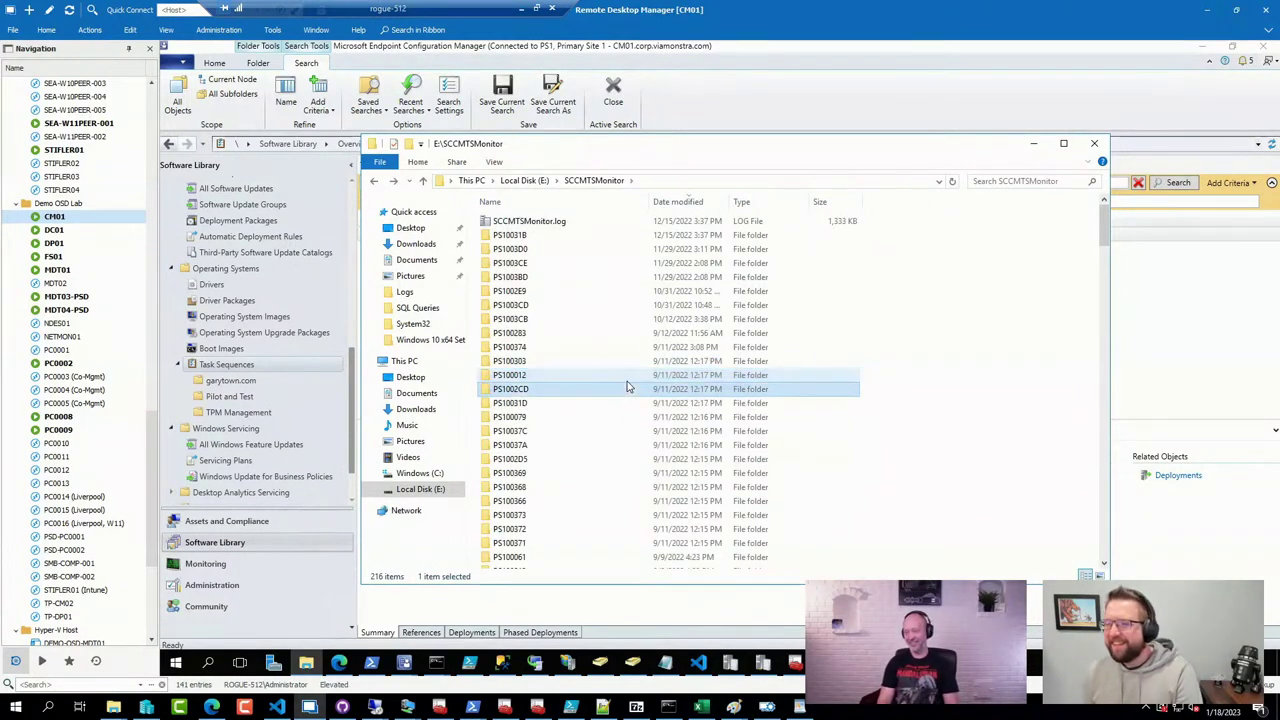
pyautogui.press('Down')
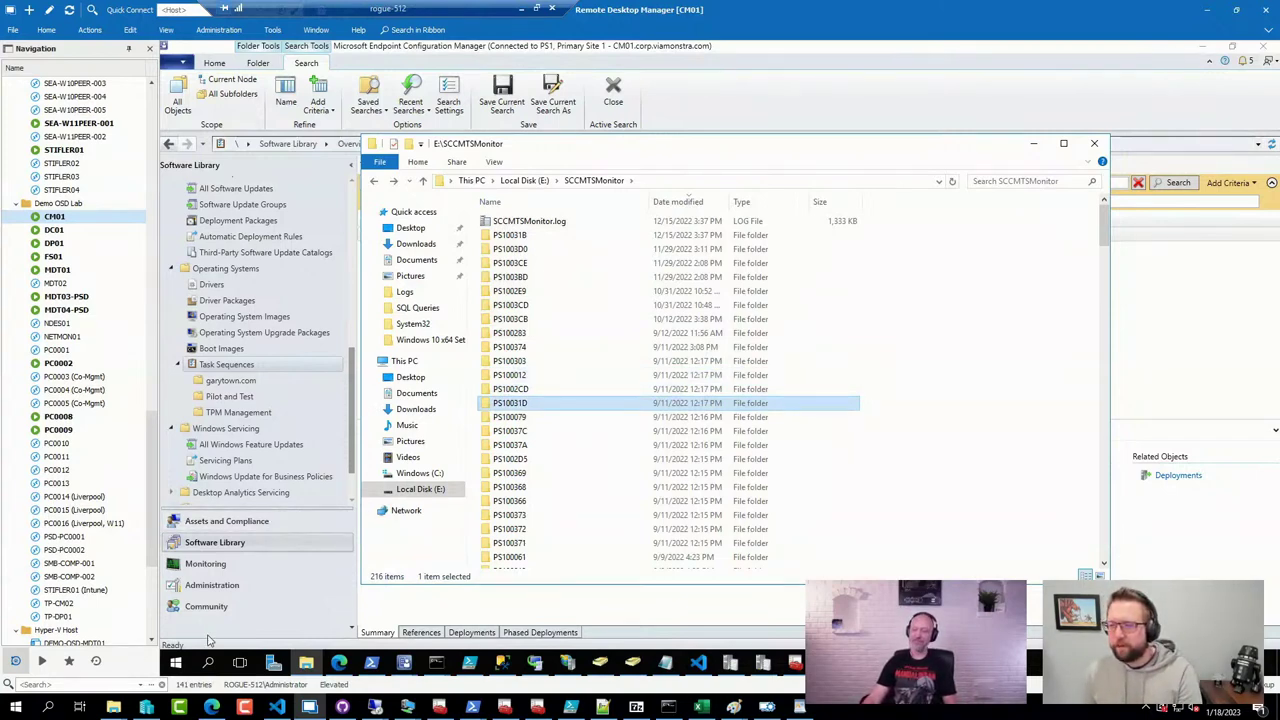
pyautogui.hotkey('alt', 'Tab')
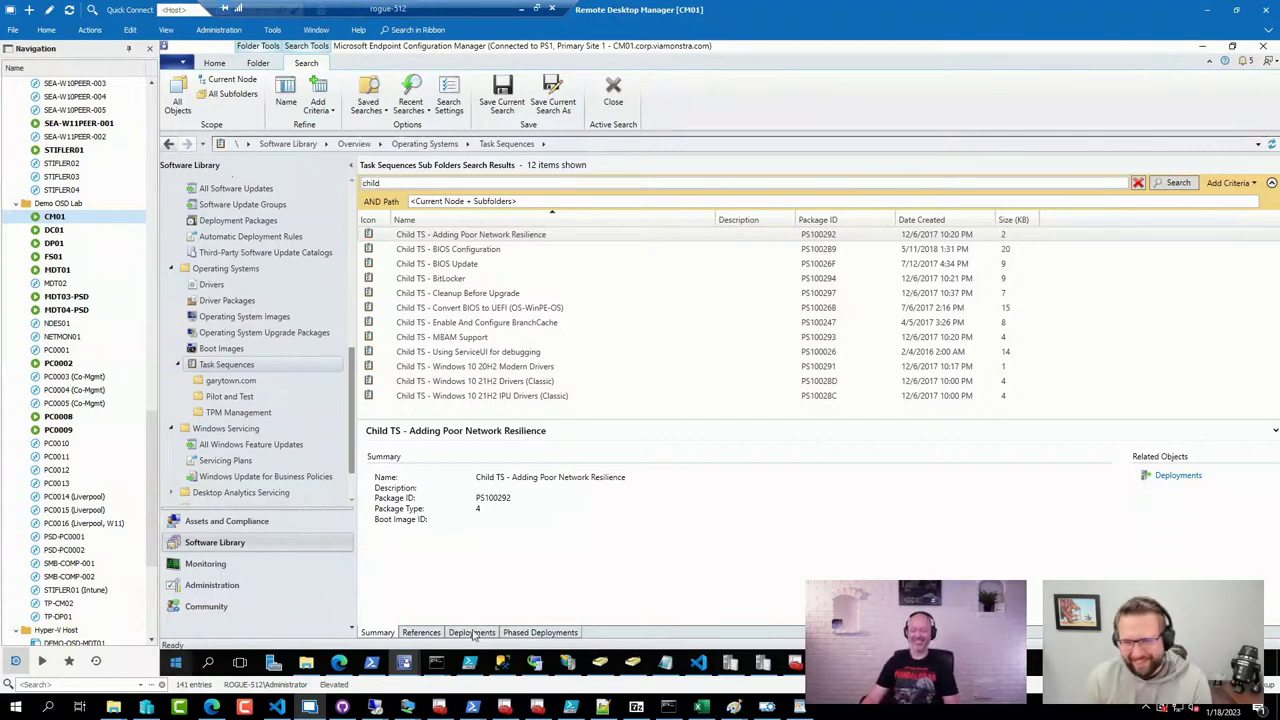
# Switch to Edge and open academy.viamonstra.com in place of the Defender inventory page
pyautogui.moveTo(403, 662)
pyautogui.click(211, 707)
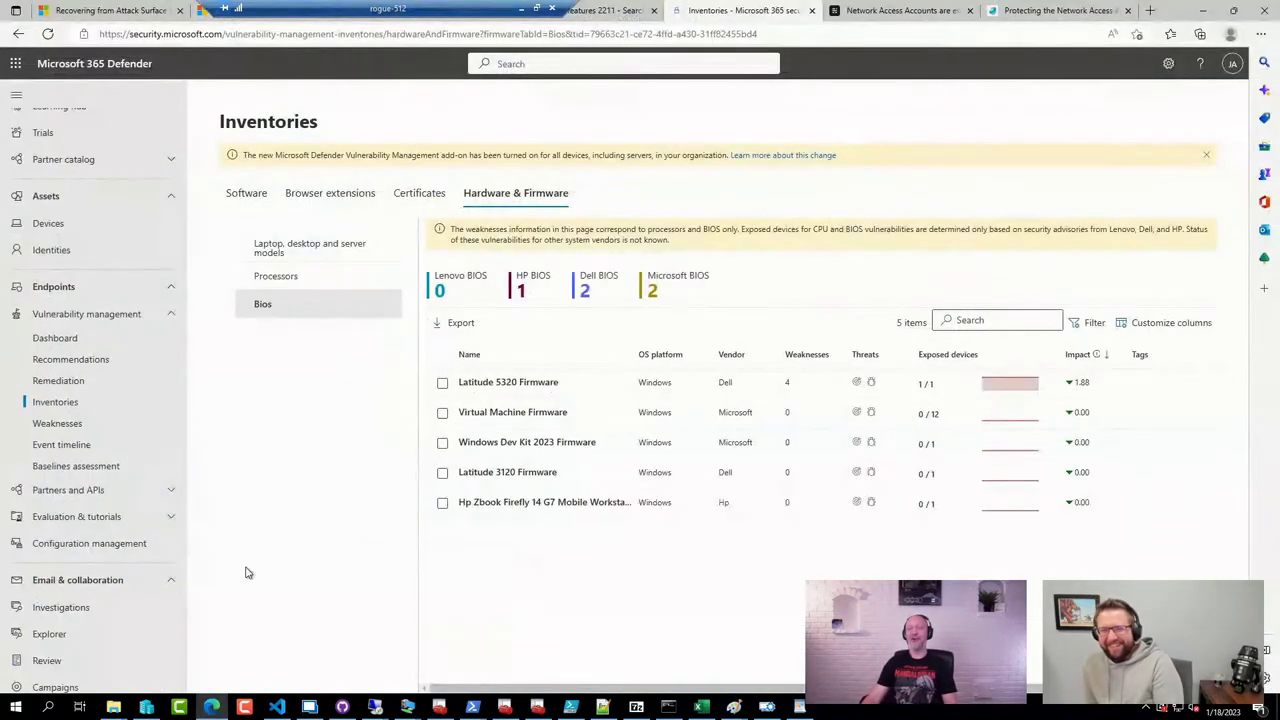
pyautogui.click(284, 35)
pyautogui.write('aca')
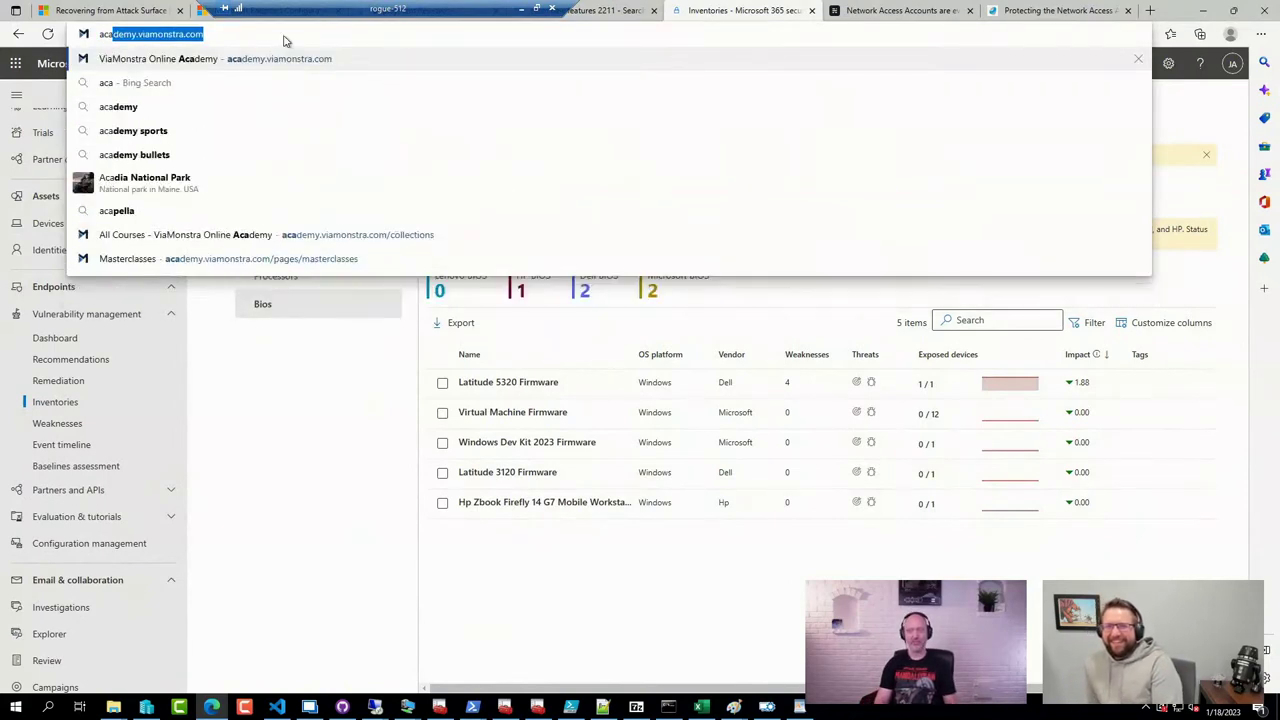
pyautogui.press('Return')
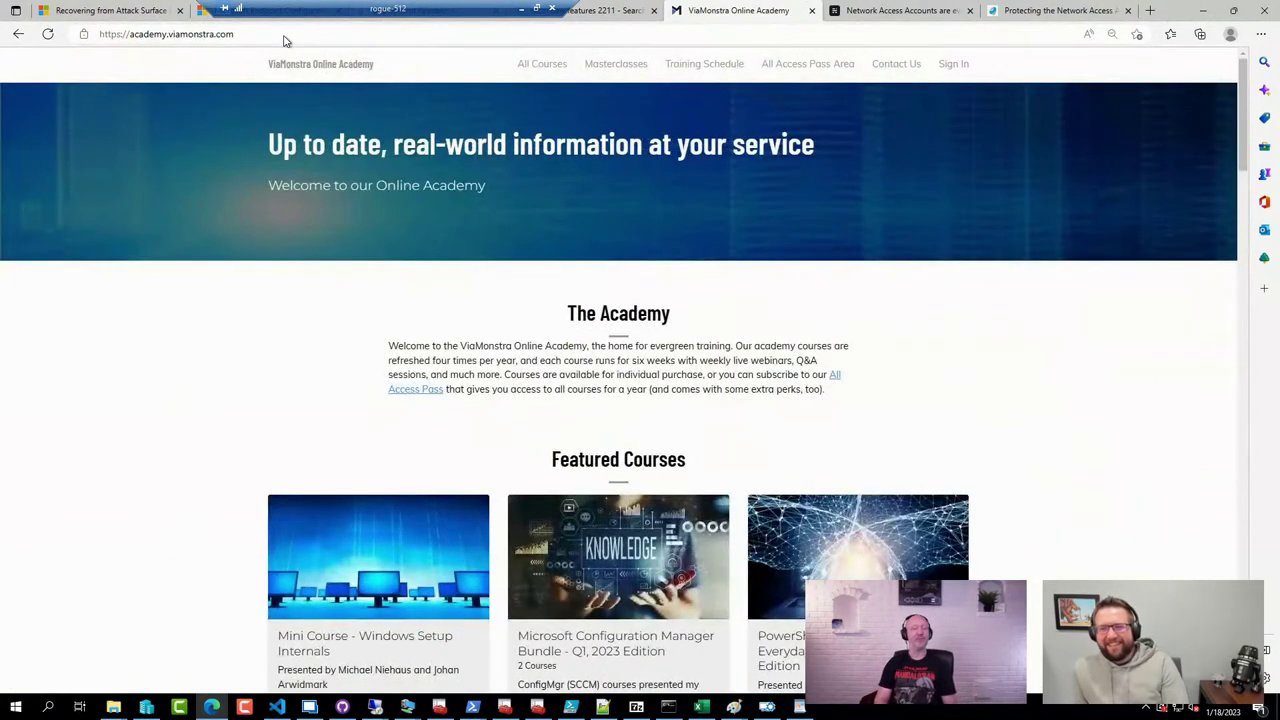